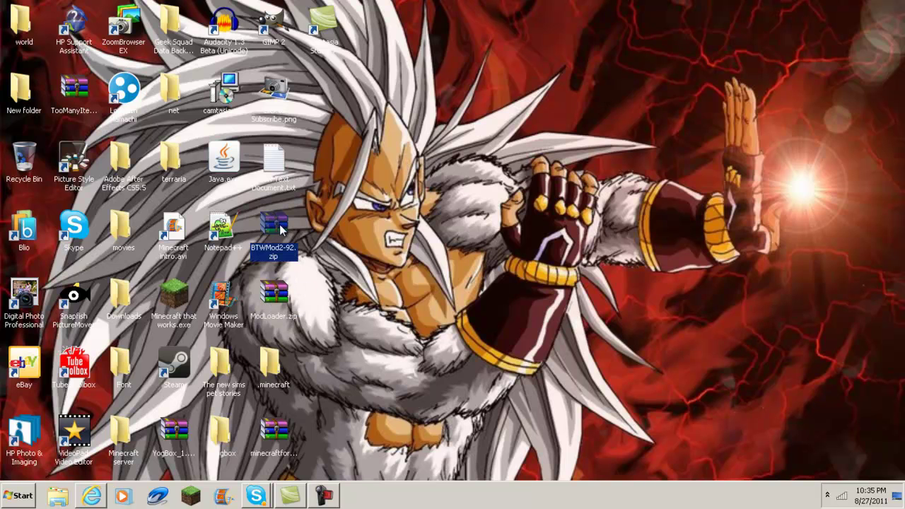
Look over the Better Than Wolves forum thread in a maximized browser, then close it.
{"action": "left_click", "coordinate": [276, 428]}
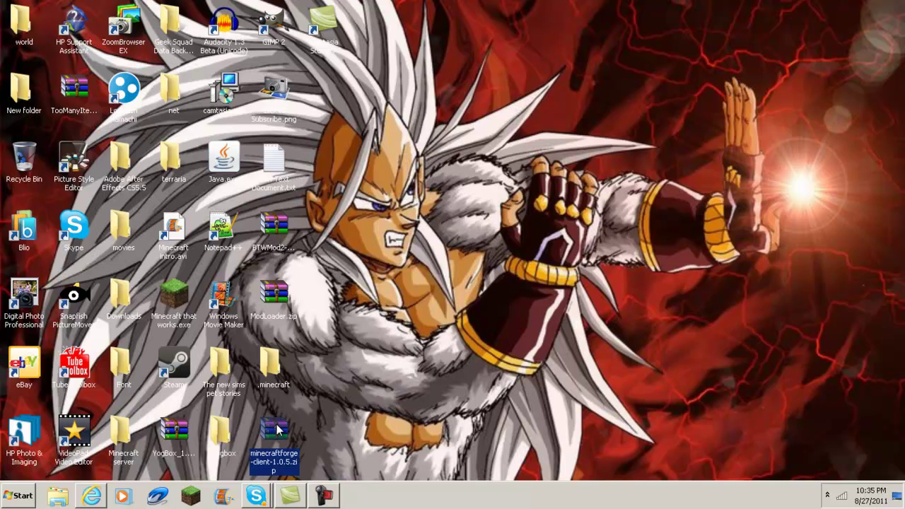
{"action": "left_click", "coordinate": [311, 435]}
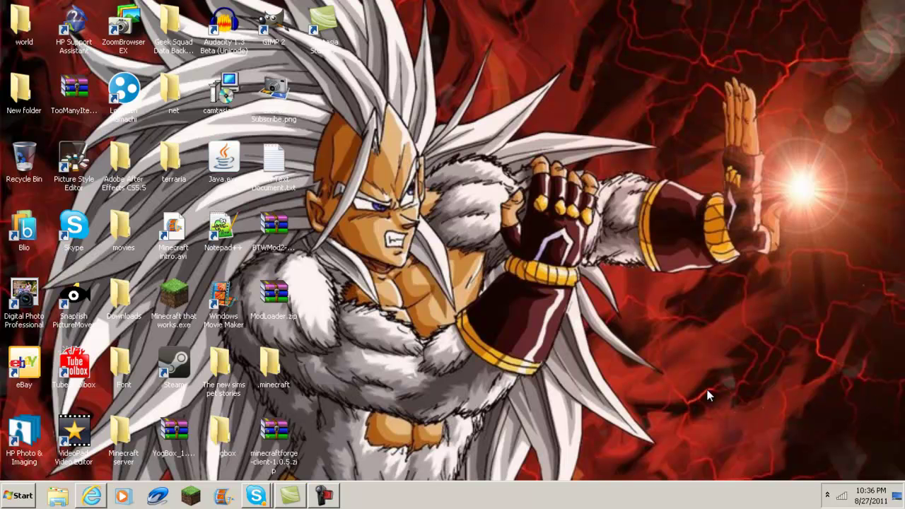
{"action": "left_click", "coordinate": [92, 495]}
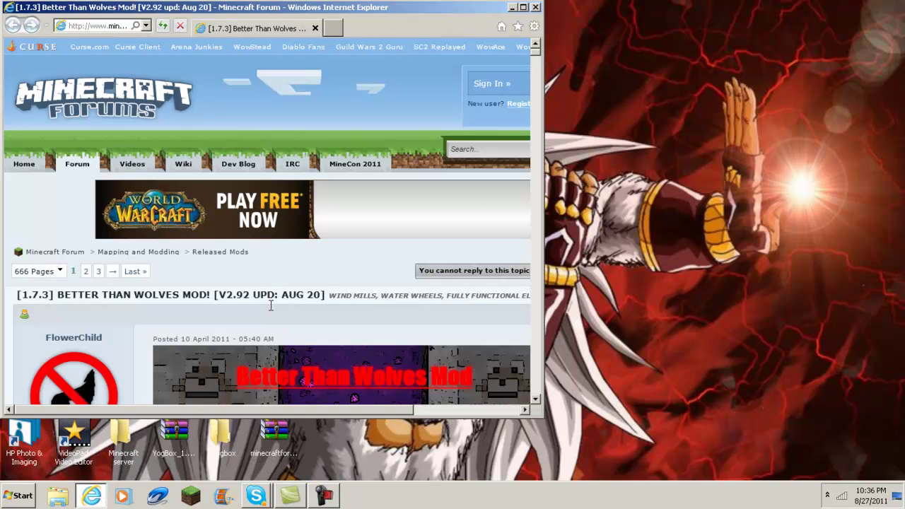
{"action": "left_click", "coordinate": [523, 7]}
{"action": "scroll", "coordinate": [465, 359], "scroll_direction": "down", "scroll_amount": 3}
{"action": "scroll", "coordinate": [457, 370], "scroll_direction": "up", "scroll_amount": 3}
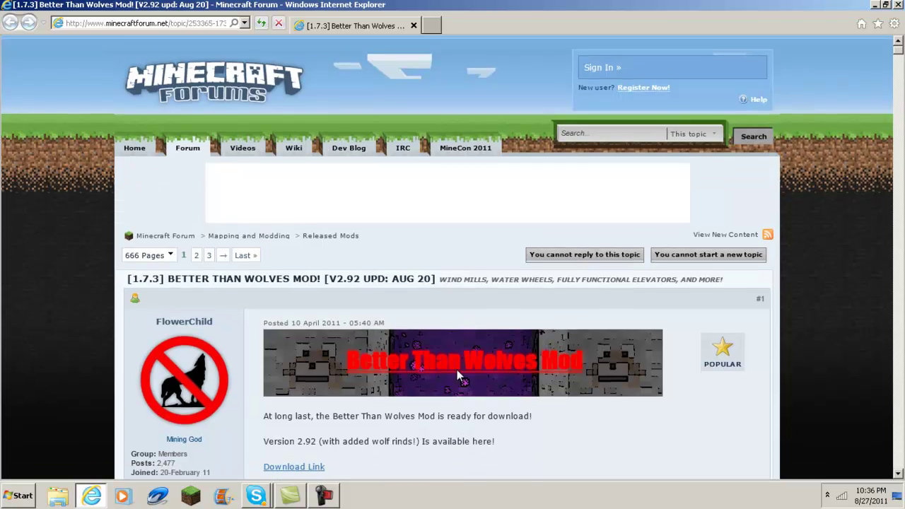
{"action": "scroll", "coordinate": [454, 347], "scroll_direction": "down", "scroll_amount": 6}
{"action": "scroll", "coordinate": [460, 340], "scroll_direction": "up", "scroll_amount": 4}
{"action": "scroll", "coordinate": [469, 326], "scroll_direction": "down", "scroll_amount": 1}
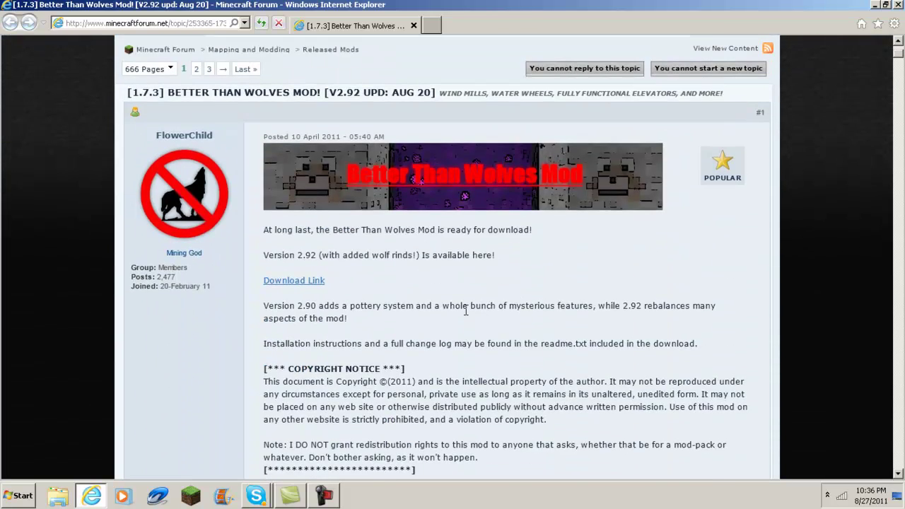
{"action": "scroll", "coordinate": [460, 324], "scroll_direction": "up", "scroll_amount": 1}
{"action": "scroll", "coordinate": [450, 317], "scroll_direction": "down", "scroll_amount": 5}
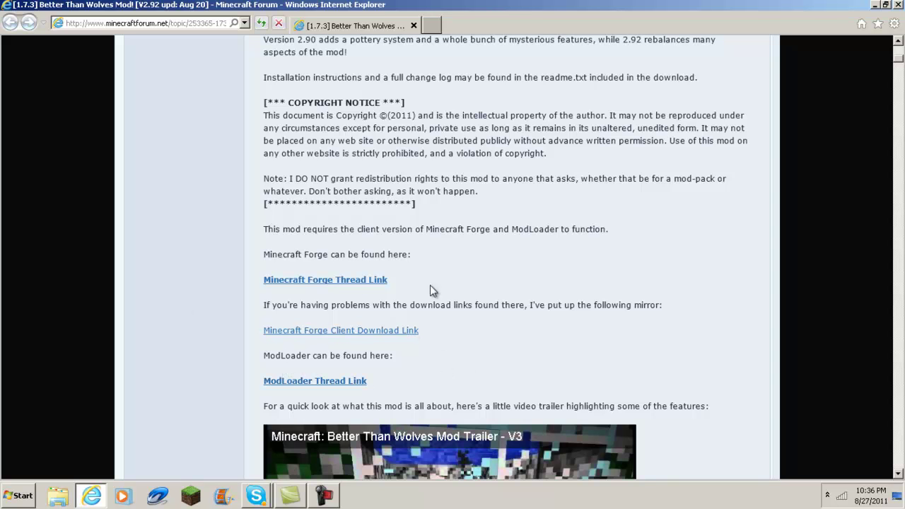
{"action": "left_click", "coordinate": [899, 5]}
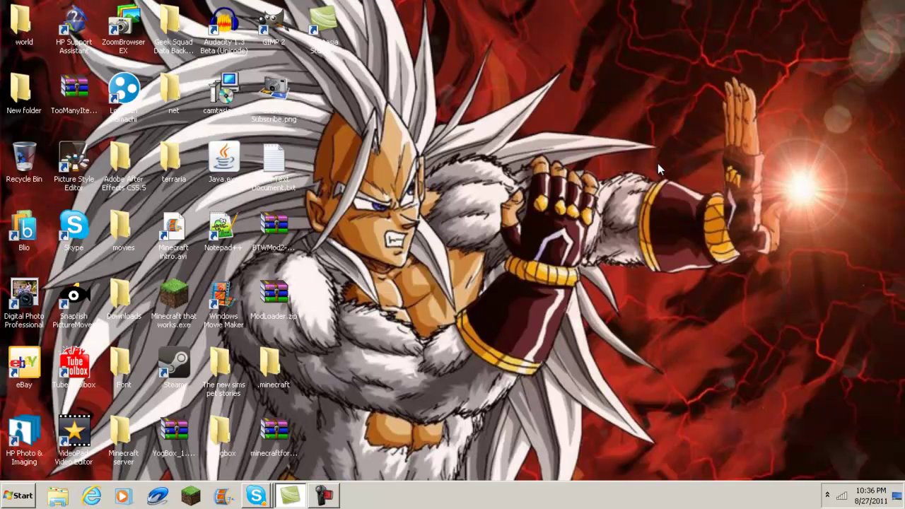
Cut the .minecraft folder from the desktop with Ctrl+X.
{"action": "left_click", "coordinate": [272, 226]}
{"action": "left_click", "coordinate": [291, 285]}
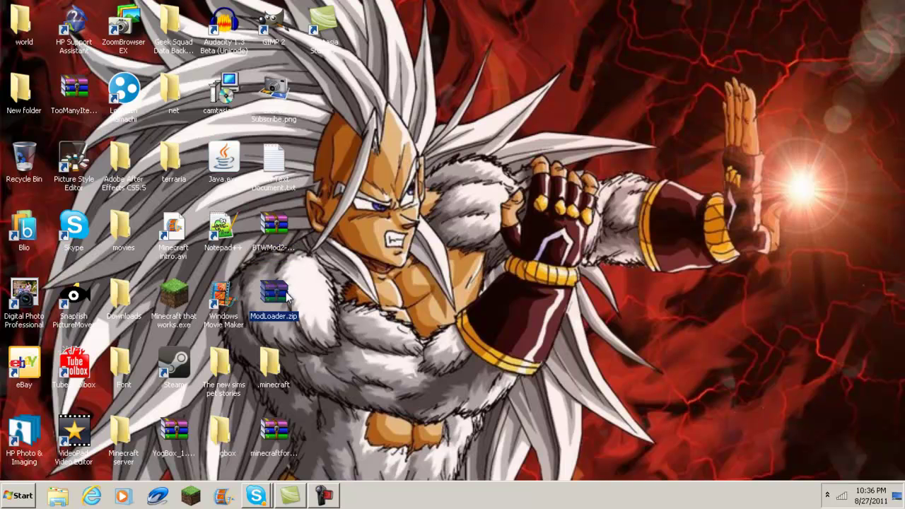
{"action": "left_click", "coordinate": [275, 429]}
{"action": "left_click", "coordinate": [265, 363]}
{"action": "key", "text": "ctrl+x"}
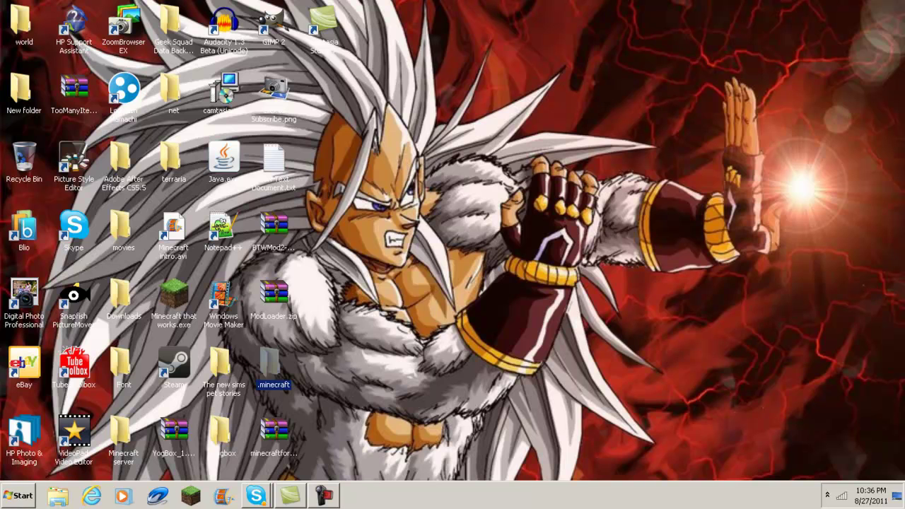
Find Run through the Start menu search and launch it.
{"action": "left_click", "coordinate": [20, 496]}
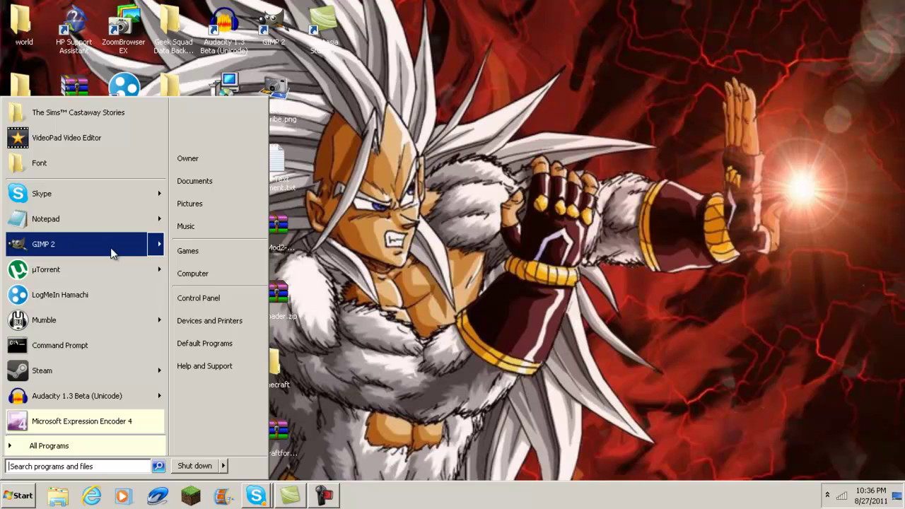
{"action": "left_click", "coordinate": [35, 466]}
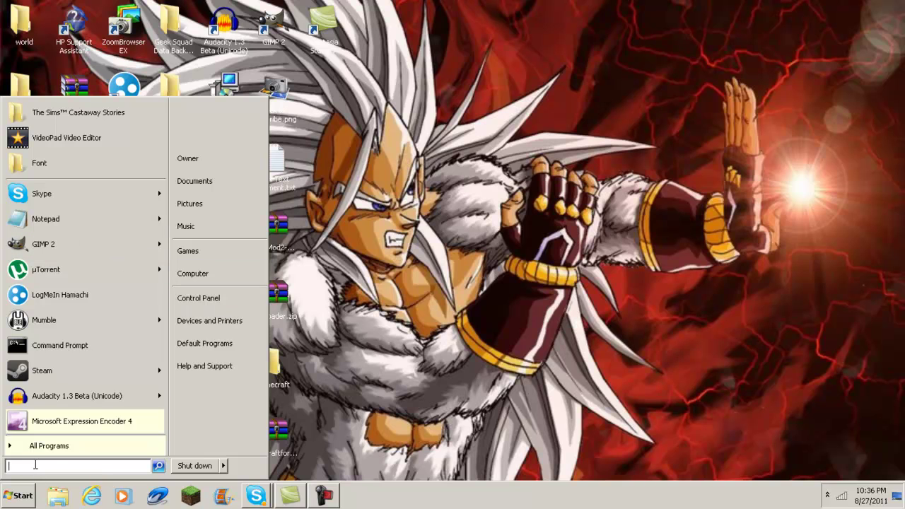
{"action": "type", "text": "run"}
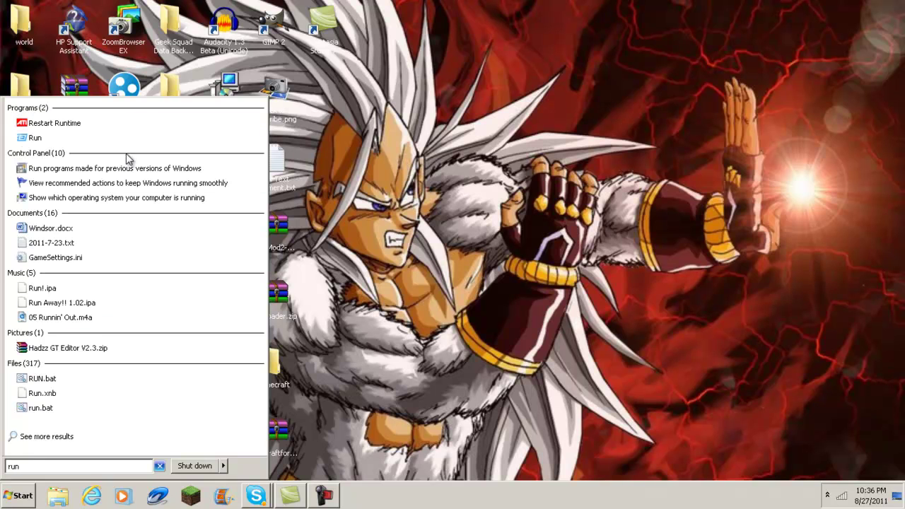
{"action": "left_click", "coordinate": [79, 138]}
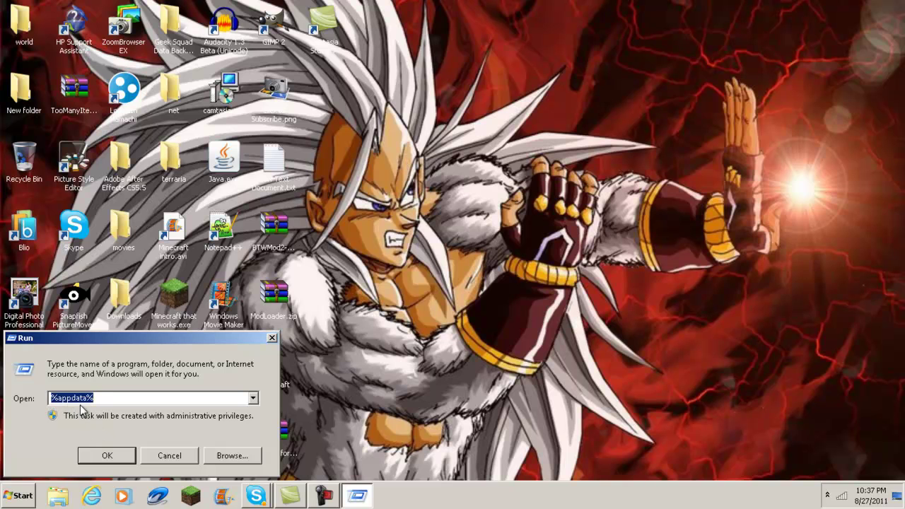
Delete the old .minecraft folder from %appdata% Roaming, then launch 'Minecraft that works.exe'.
{"action": "left_click", "coordinate": [117, 454]}
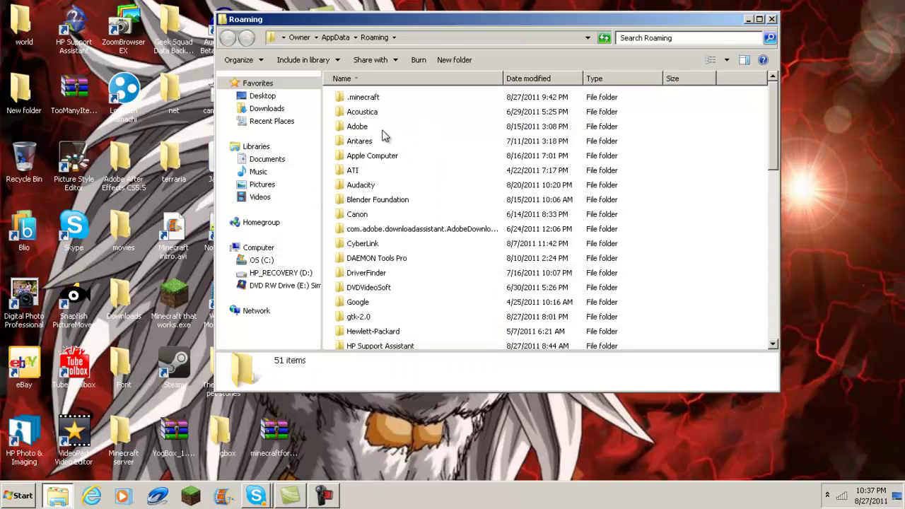
{"action": "right_click", "coordinate": [364, 98]}
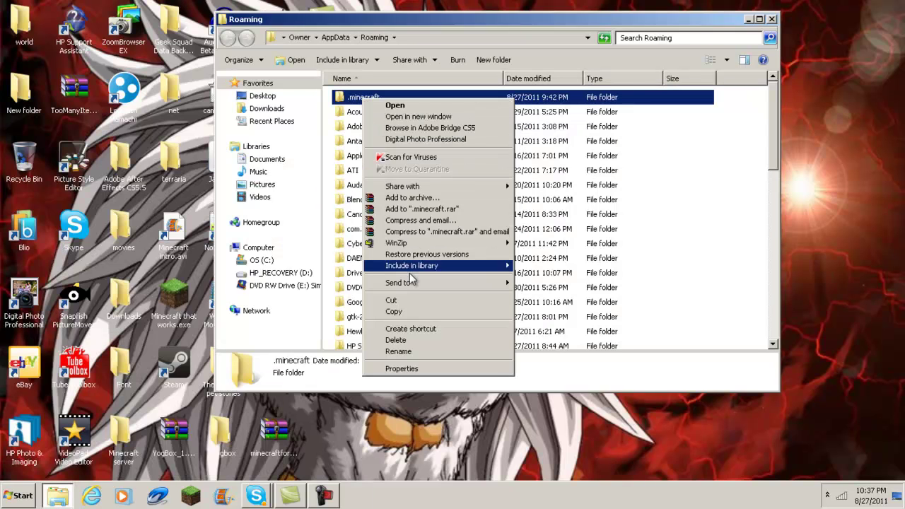
{"action": "left_click", "coordinate": [395, 340]}
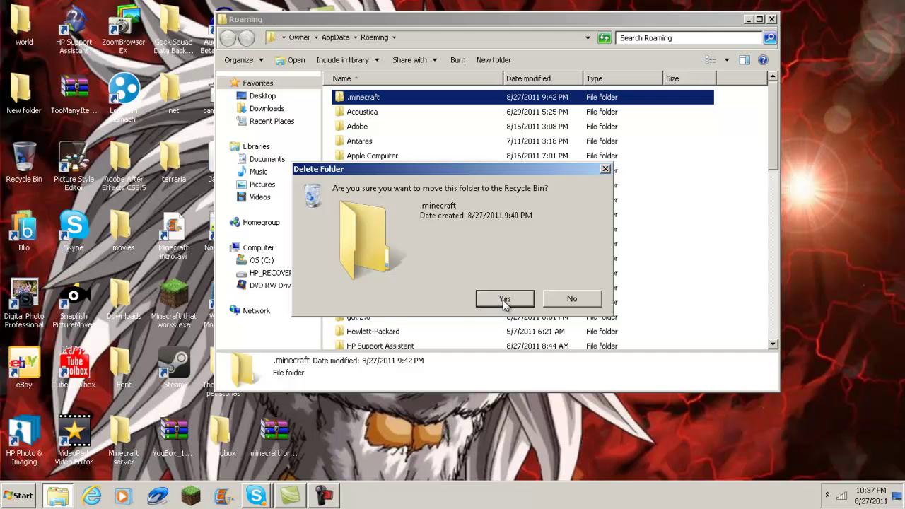
{"action": "left_click", "coordinate": [503, 300]}
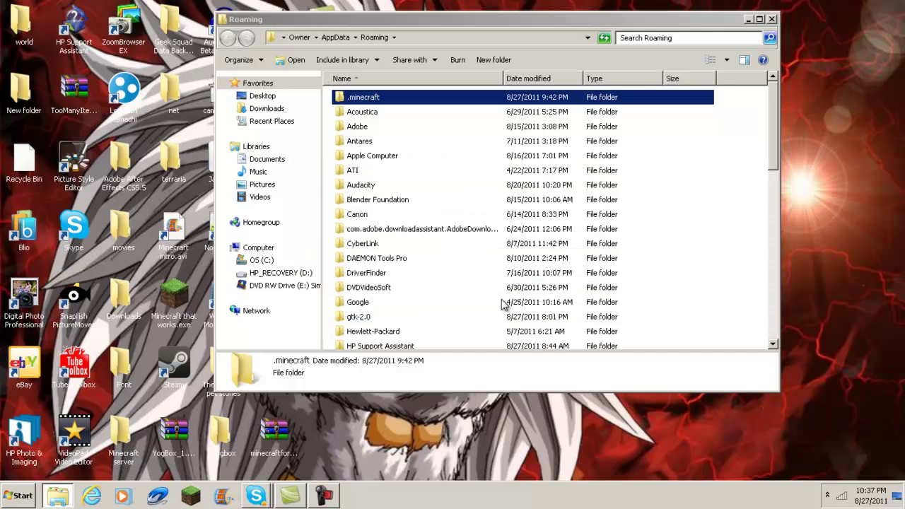
{"action": "left_click", "coordinate": [772, 20]}
{"action": "double_click", "coordinate": [170, 301]}
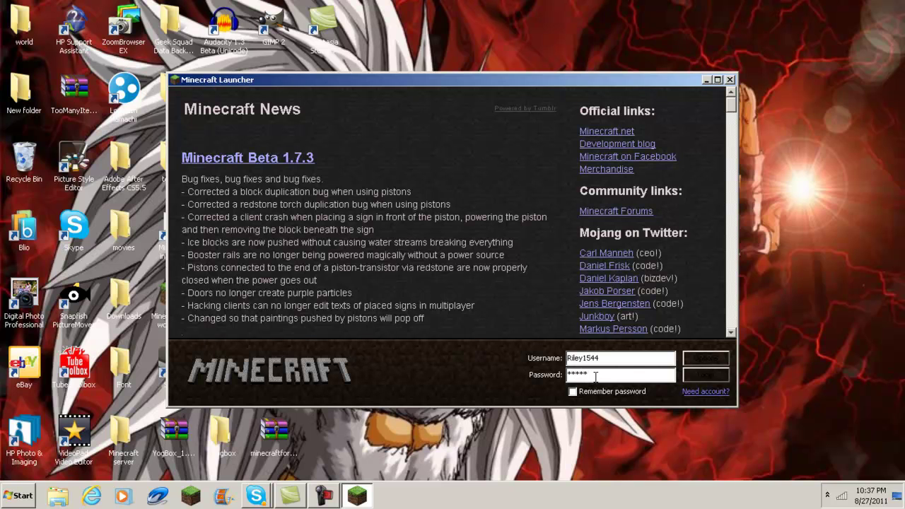
Log in and browse the Singleplayer, Mods and Texture Packs, and Multiplayer screens.
{"action": "left_click", "coordinate": [702, 374]}
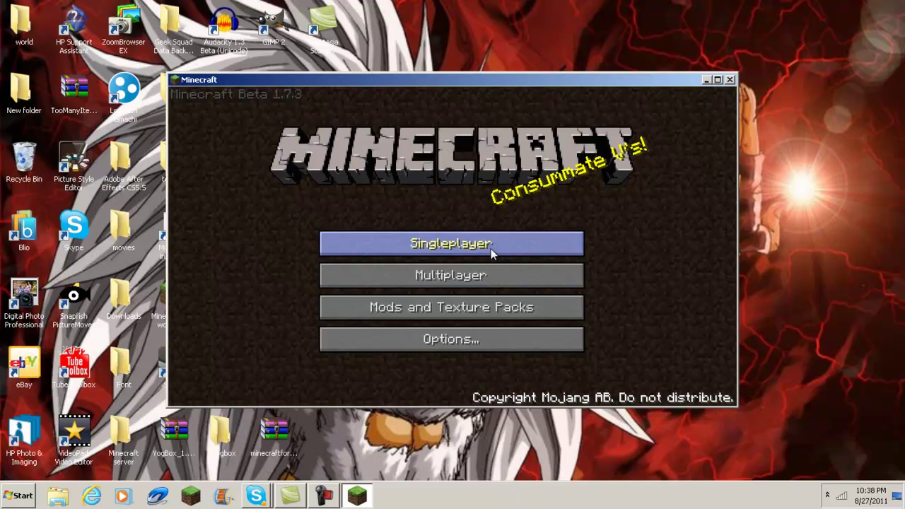
{"action": "left_click", "coordinate": [491, 244]}
{"action": "left_click", "coordinate": [497, 372]}
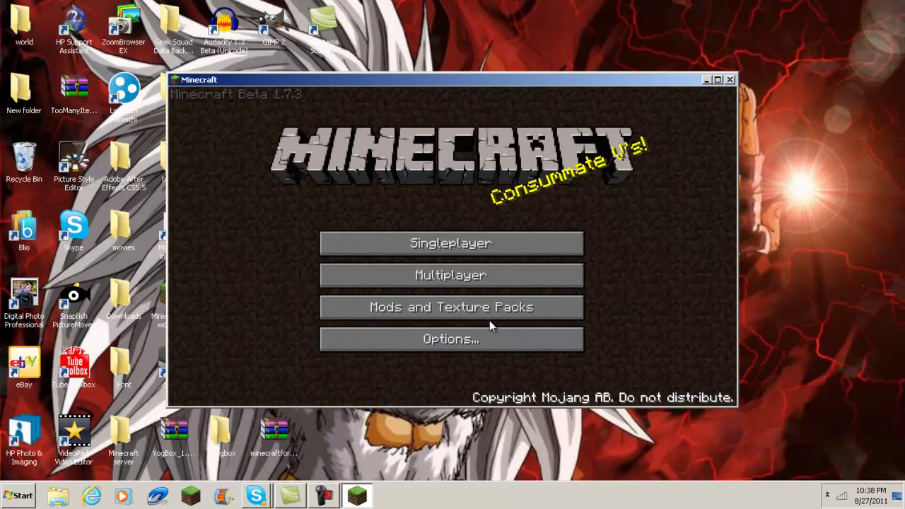
{"action": "left_click", "coordinate": [481, 318]}
{"action": "left_click", "coordinate": [497, 356]}
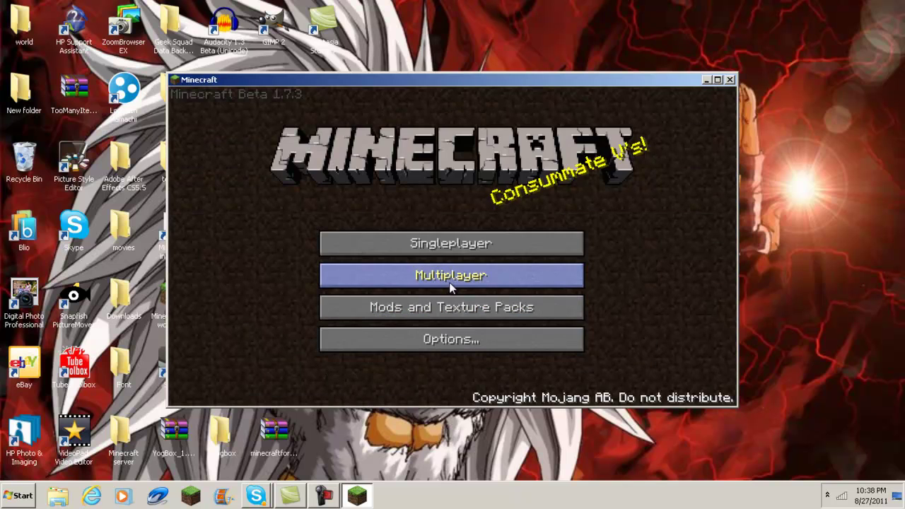
{"action": "left_click", "coordinate": [450, 279]}
{"action": "left_click", "coordinate": [467, 353]}
Turn the music volume off in Options, then quit Minecraft.
{"action": "left_click", "coordinate": [469, 343]}
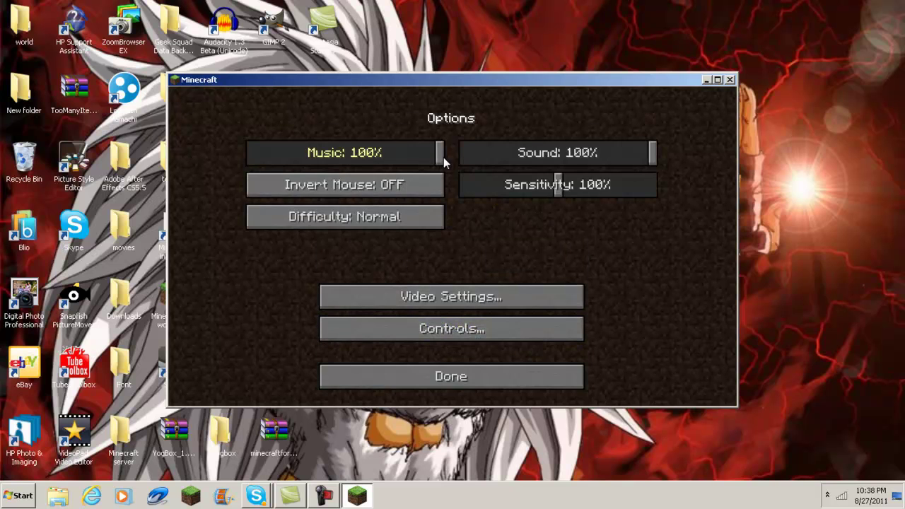
{"action": "left_click_drag", "start_coordinate": [440, 157], "coordinate": [227, 157]}
{"action": "left_click", "coordinate": [413, 375]}
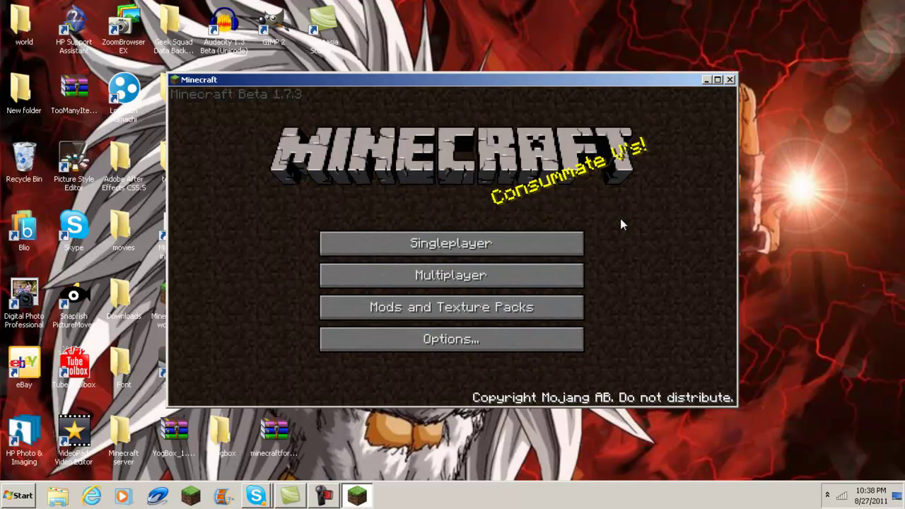
{"action": "left_click", "coordinate": [730, 79]}
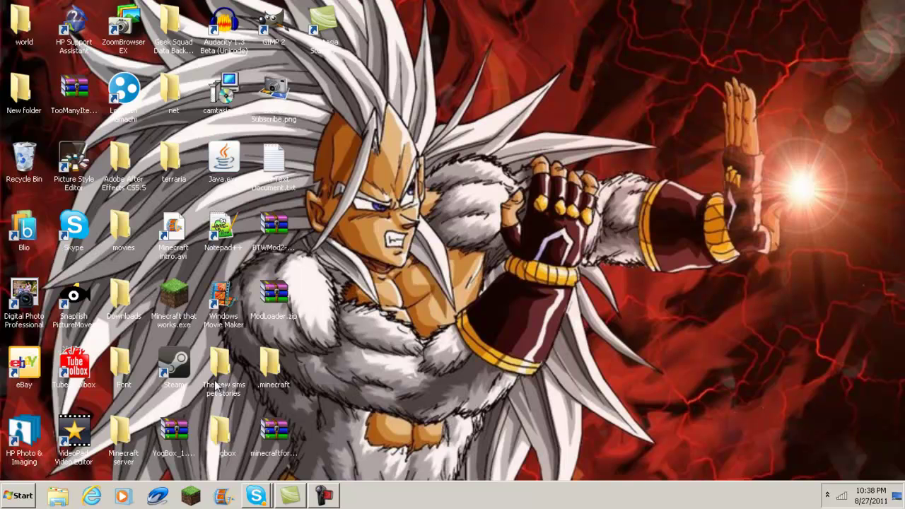
Open the %appdata% folder through the Run dialog.
{"action": "left_click", "coordinate": [23, 495]}
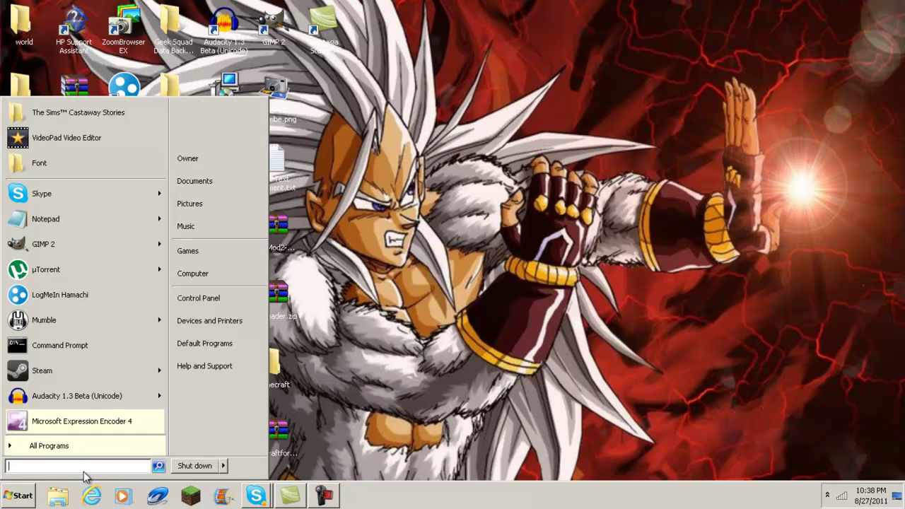
{"action": "type", "text": "run"}
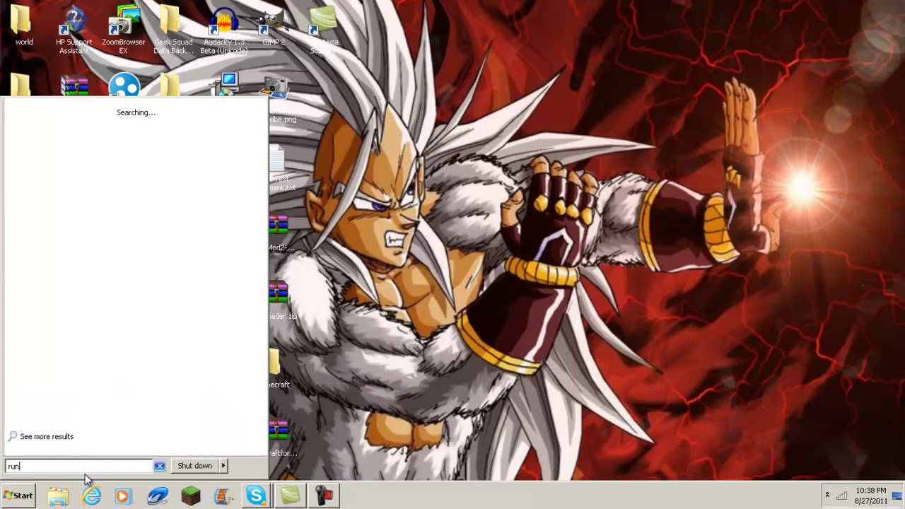
{"action": "left_click", "coordinate": [53, 139]}
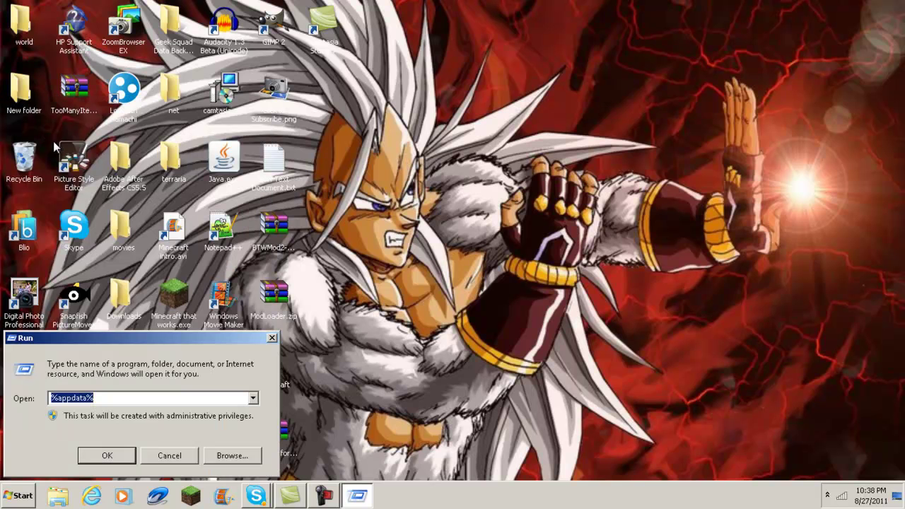
{"action": "left_click", "coordinate": [111, 457]}
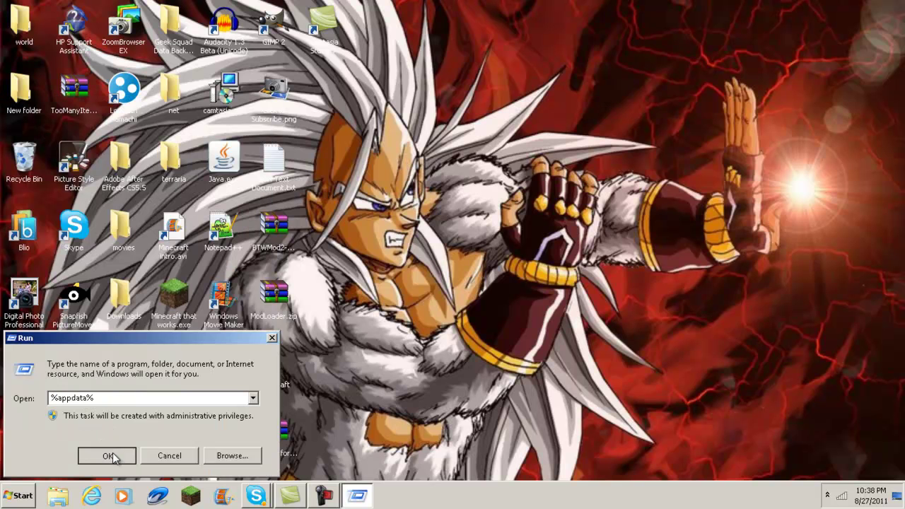
Open .minecraft\bin\minecraft.jar with WinRAR archiver and dismiss the licence reminder.
{"action": "double_click", "coordinate": [369, 99]}
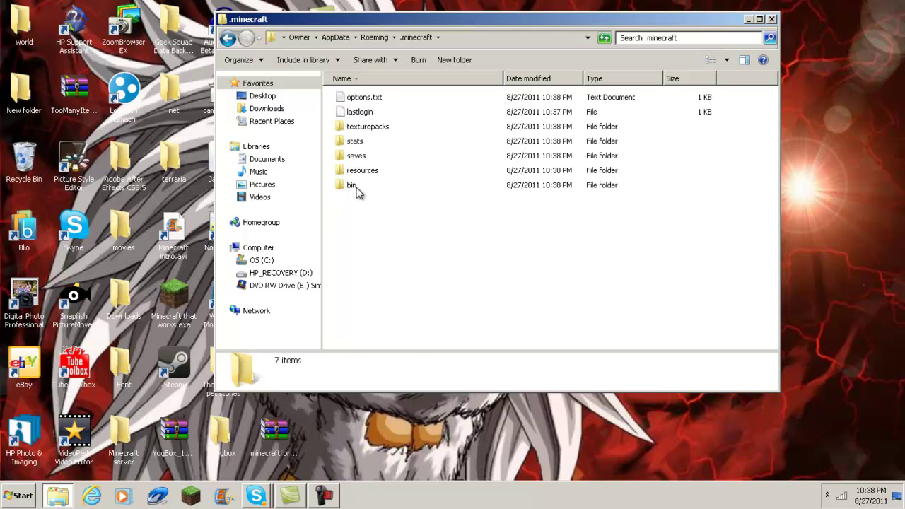
{"action": "double_click", "coordinate": [354, 188]}
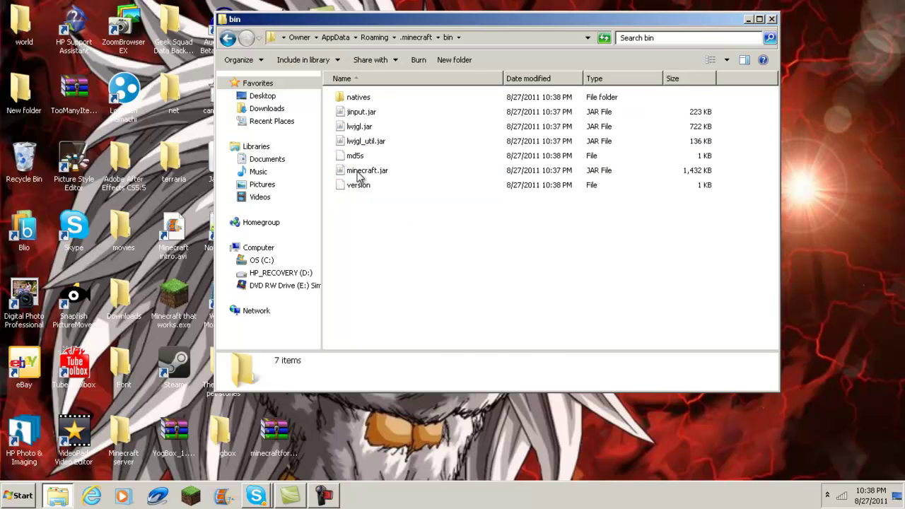
{"action": "right_click", "coordinate": [361, 174]}
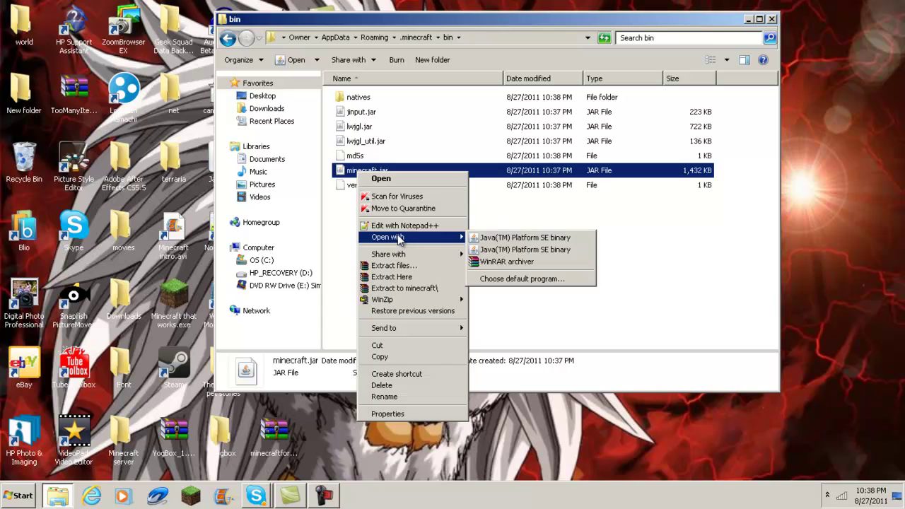
{"action": "mouse_move", "coordinate": [431, 256]}
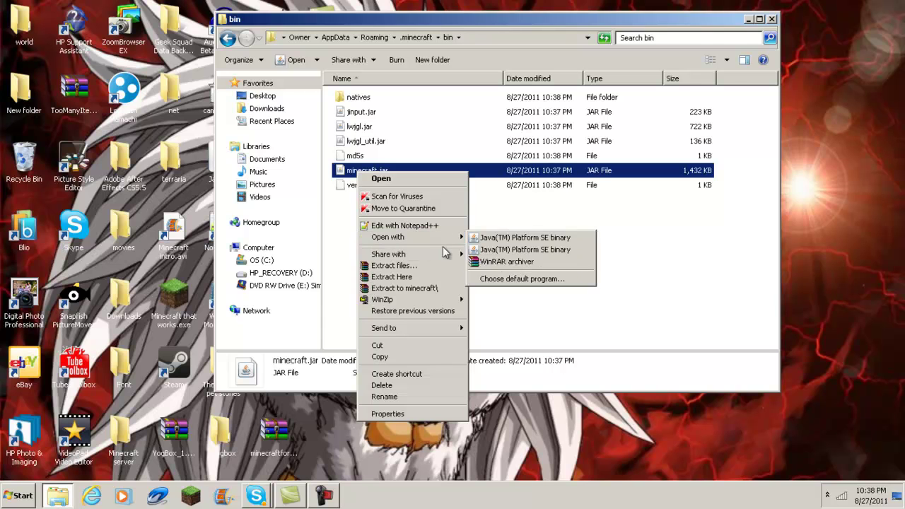
{"action": "mouse_move", "coordinate": [447, 241]}
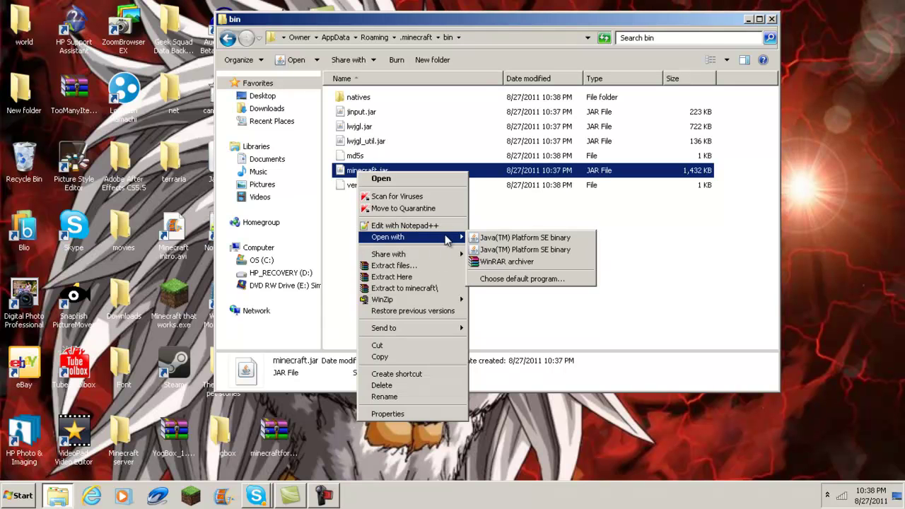
{"action": "left_click", "coordinate": [481, 264]}
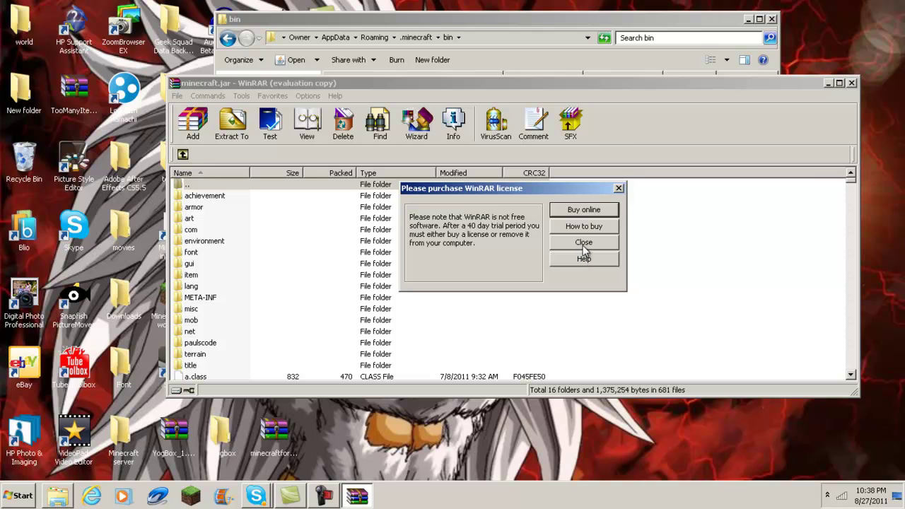
{"action": "left_click", "coordinate": [582, 241]}
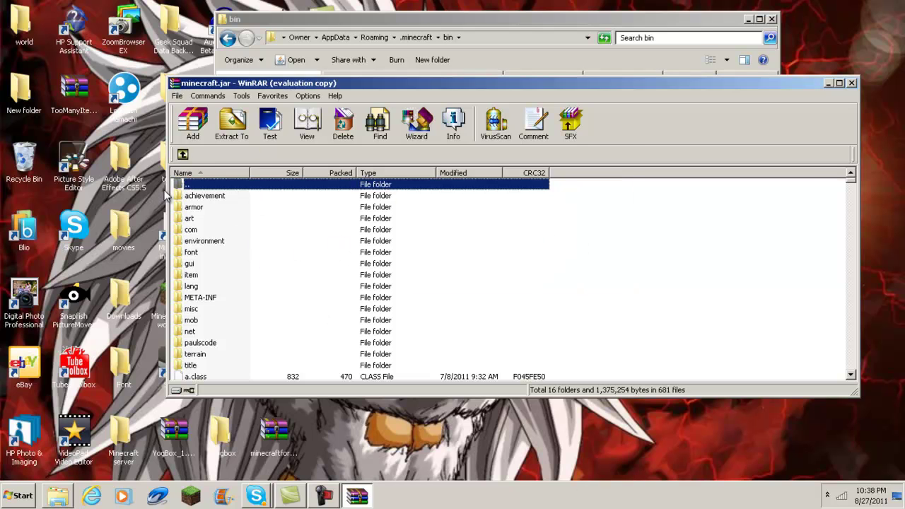
Delete the META-INF folder from minecraft.jar.
{"action": "right_click", "coordinate": [216, 298]}
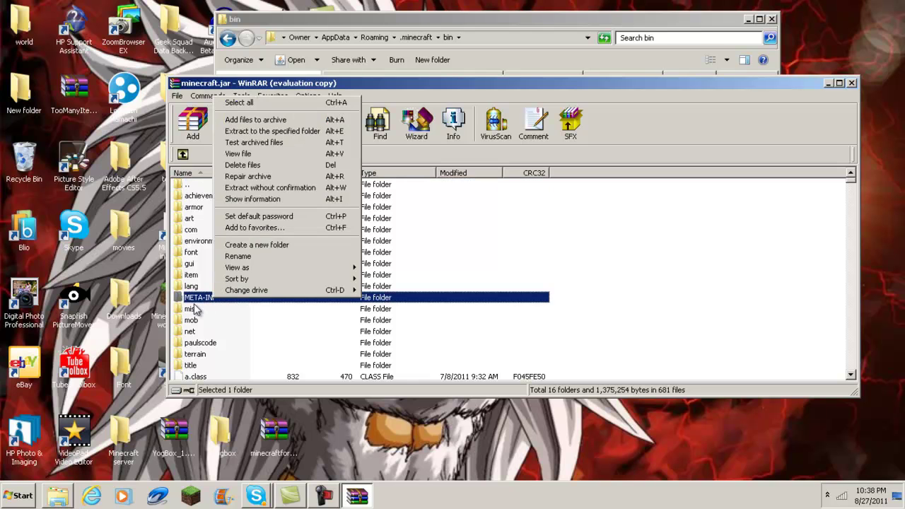
{"action": "left_click", "coordinate": [252, 165]}
{"action": "left_click", "coordinate": [464, 284]}
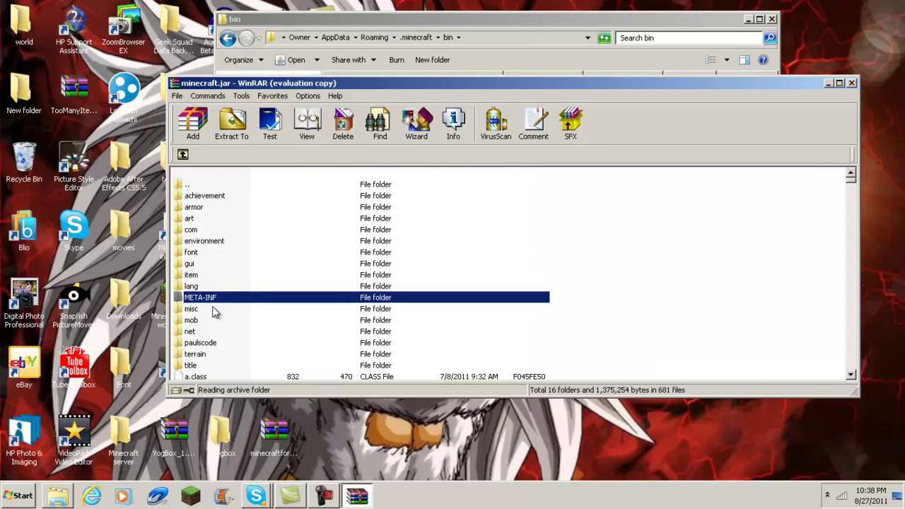
Minimize the bin folder and move the WinRAR window right to uncover desktop files.
{"action": "left_click", "coordinate": [737, 21]}
{"action": "left_click", "coordinate": [748, 19]}
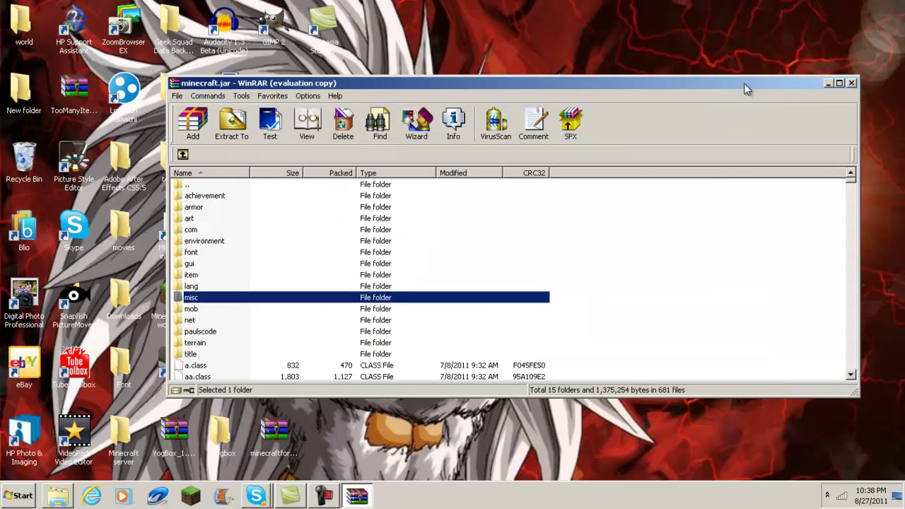
{"action": "left_click_drag", "start_coordinate": [744, 89], "coordinate": [904, 90]}
{"action": "left_click", "coordinate": [318, 302]}
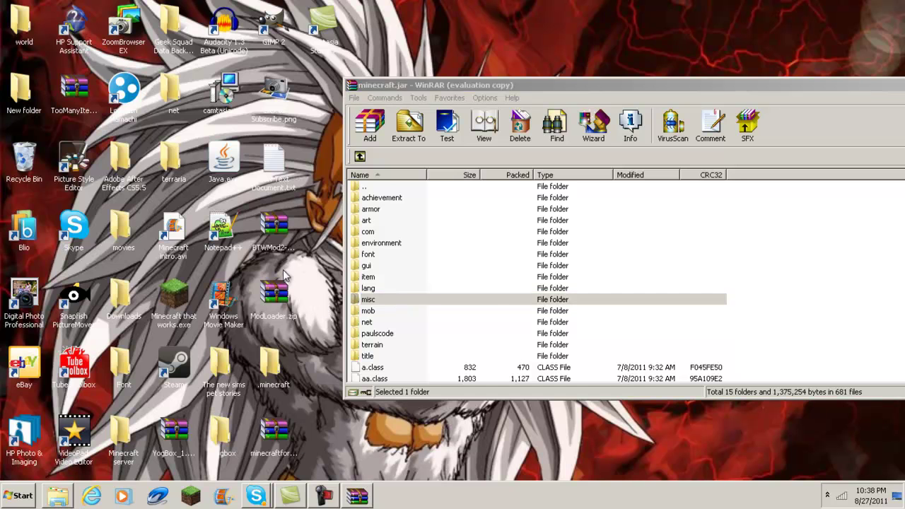
Drag all ModLoader.zip files into minecraft.jar, then close ModLoader.zip.
{"action": "left_click", "coordinate": [282, 297]}
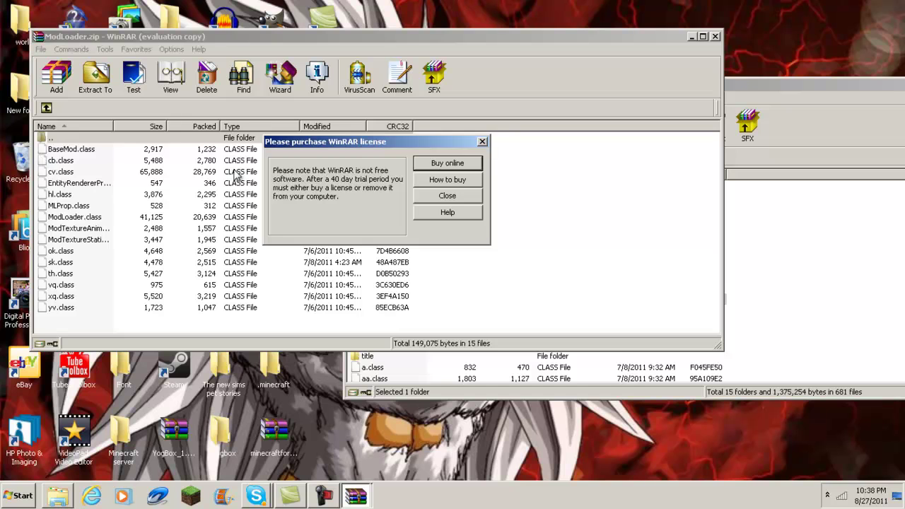
{"action": "left_click", "coordinate": [467, 196]}
{"action": "key", "text": "ctrl+a"}
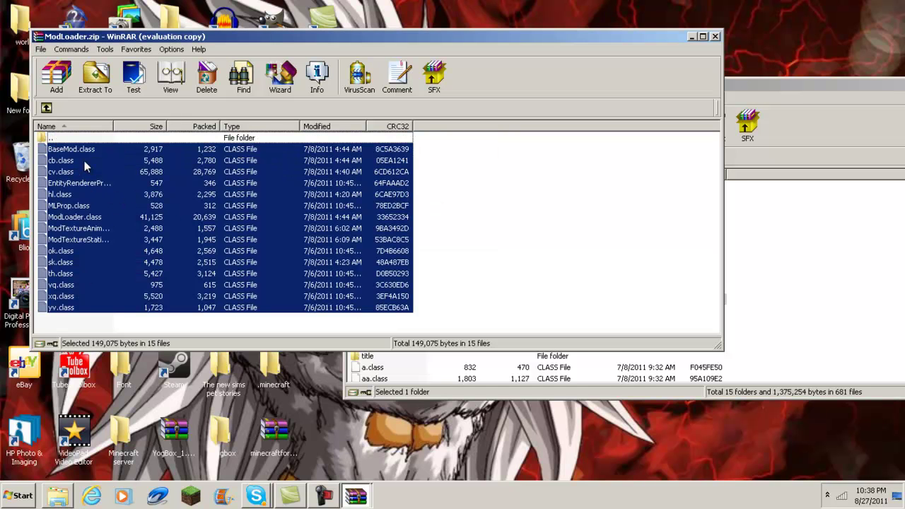
{"action": "mouse_move", "coordinate": [80, 149]}
{"action": "left_mouse_down"}
{"action": "mouse_move", "coordinate": [146, 148]}
{"action": "mouse_move", "coordinate": [753, 267]}
{"action": "mouse_move", "coordinate": [804, 307]}
{"action": "left_mouse_up"}
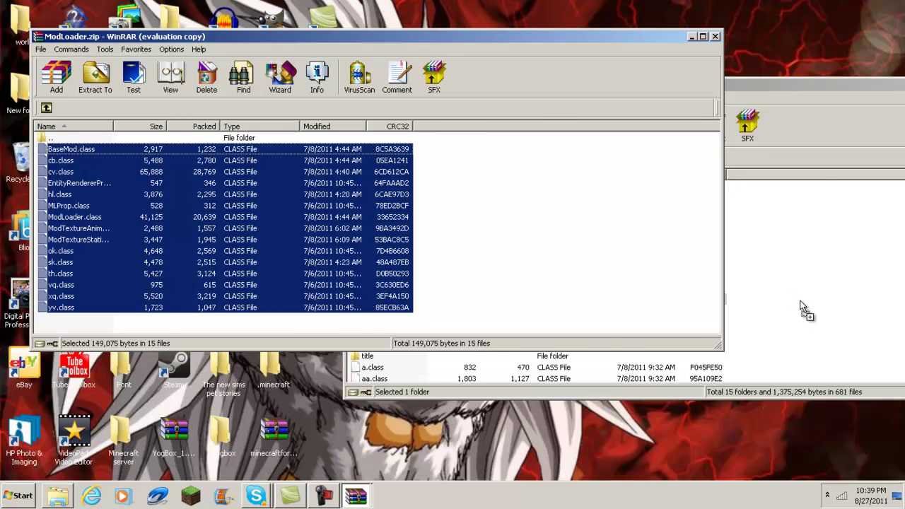
{"action": "left_click", "coordinate": [687, 352]}
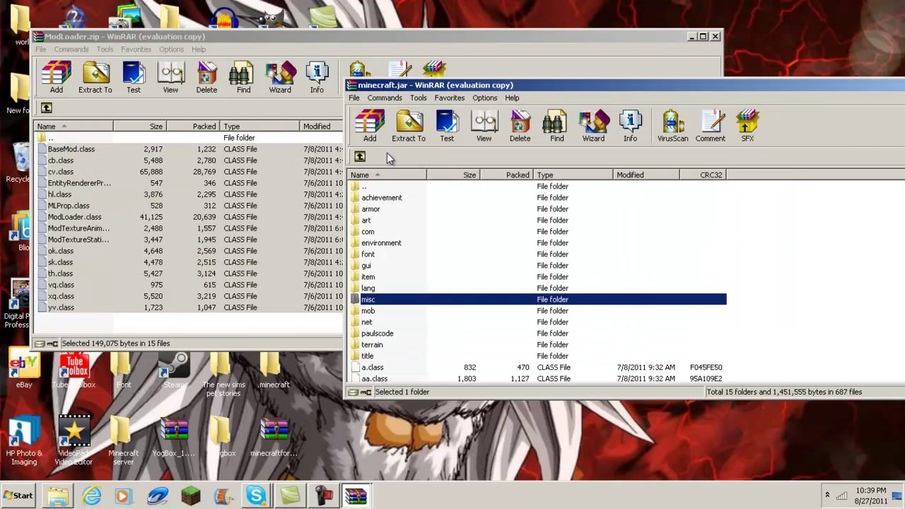
{"action": "left_click", "coordinate": [631, 44]}
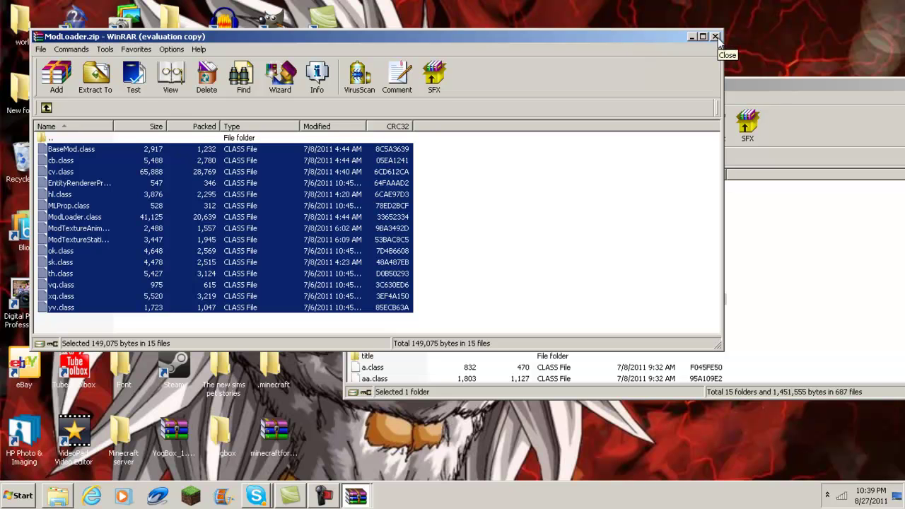
{"action": "left_click", "coordinate": [716, 37]}
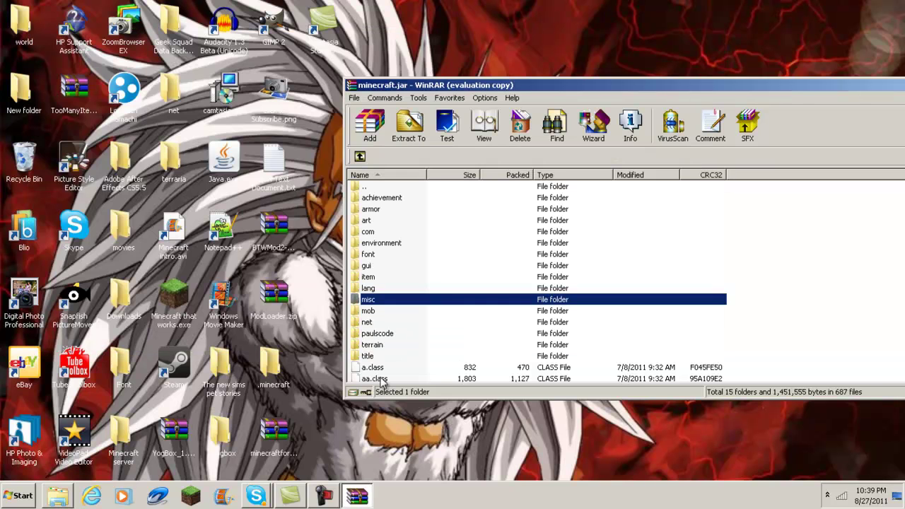
{"action": "left_click", "coordinate": [436, 440]}
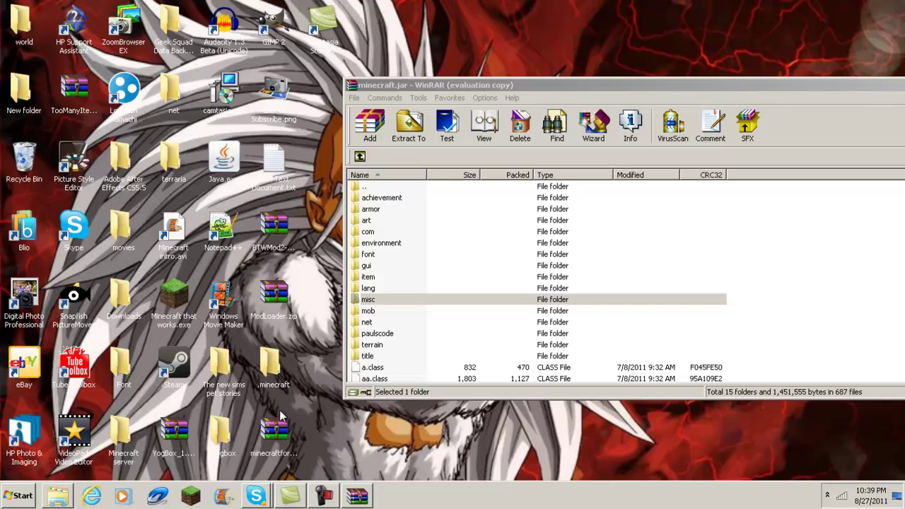
Open minecraftforge-client-1.0.5.zip in WinRAR and dismiss the licence reminder.
{"action": "left_click", "coordinate": [276, 433]}
{"action": "right_click", "coordinate": [283, 430]}
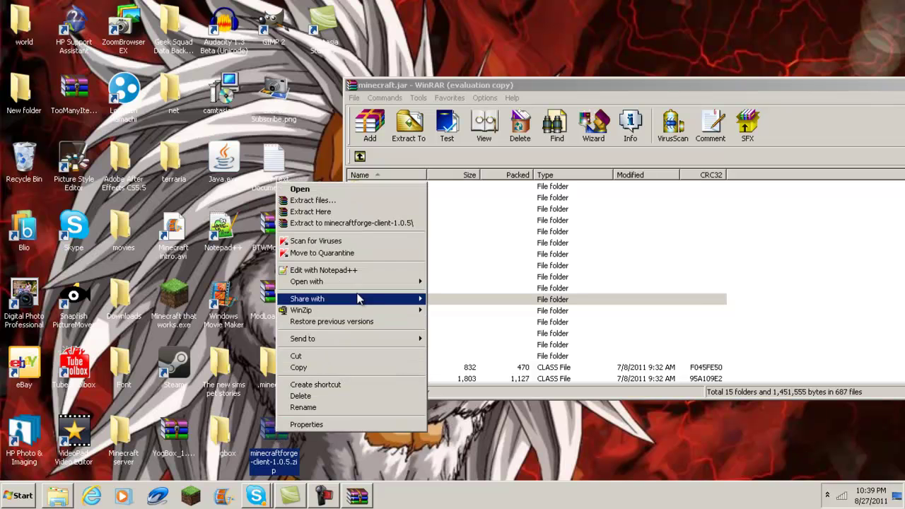
{"action": "mouse_move", "coordinate": [340, 282]}
{"action": "left_click", "coordinate": [465, 294]}
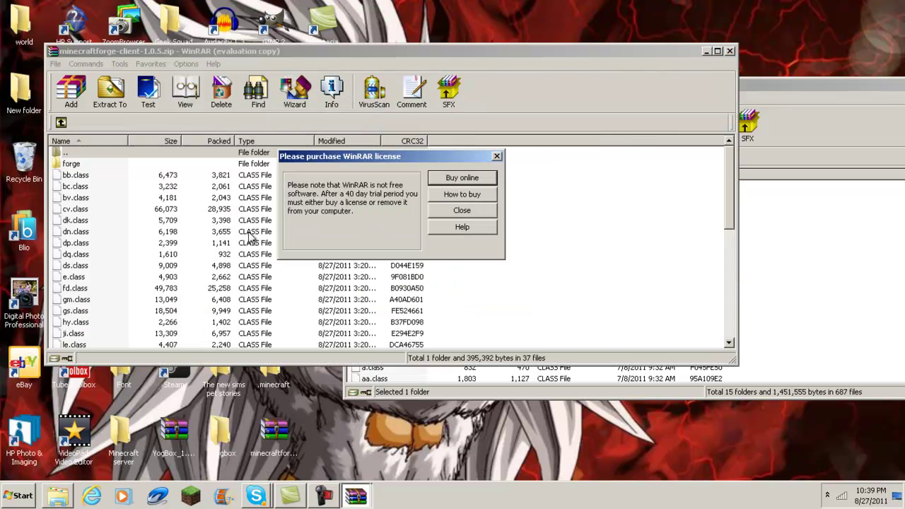
{"action": "left_click", "coordinate": [479, 210]}
{"action": "left_click", "coordinate": [480, 211]}
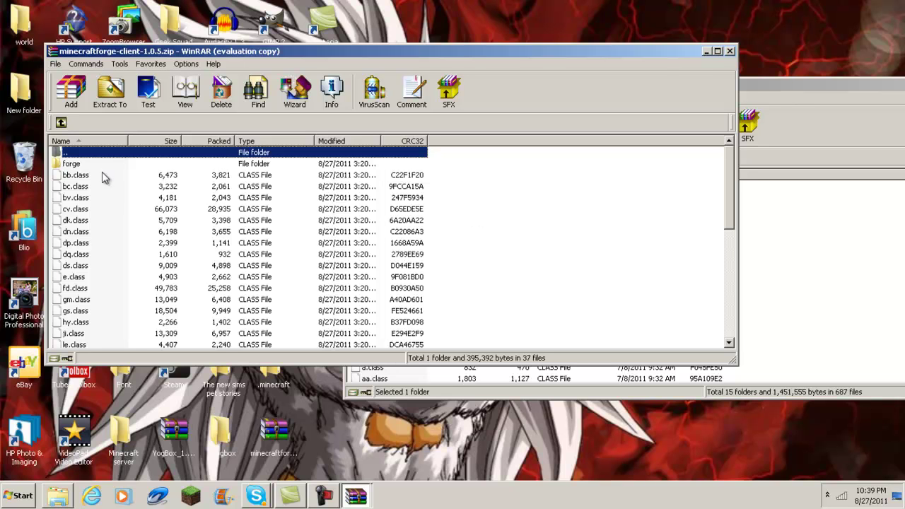
Drag all Forge client files and folders into minecraft.jar, then close the Forge archive.
{"action": "key", "text": "ctrl+a"}
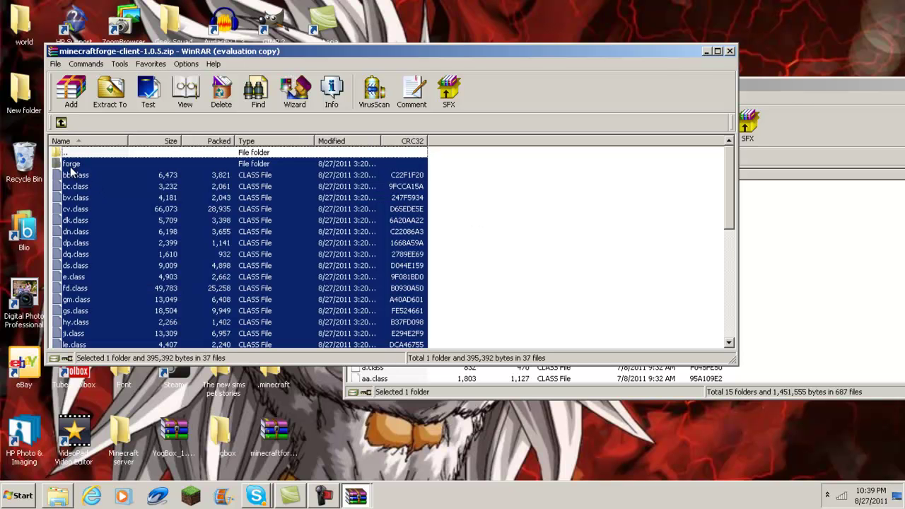
{"action": "mouse_move", "coordinate": [70, 166]}
{"action": "left_mouse_down"}
{"action": "mouse_move", "coordinate": [243, 206]}
{"action": "mouse_move", "coordinate": [792, 292]}
{"action": "left_mouse_up"}
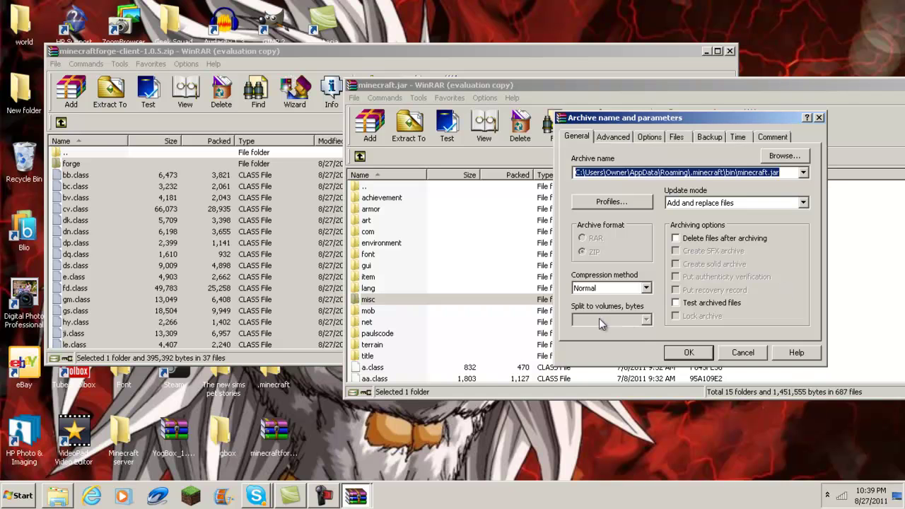
{"action": "left_click", "coordinate": [683, 353]}
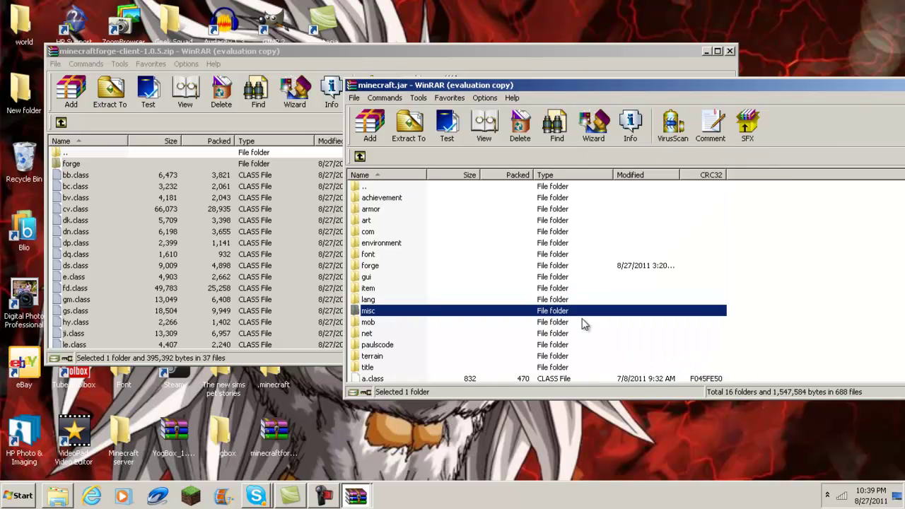
{"action": "left_click", "coordinate": [356, 53]}
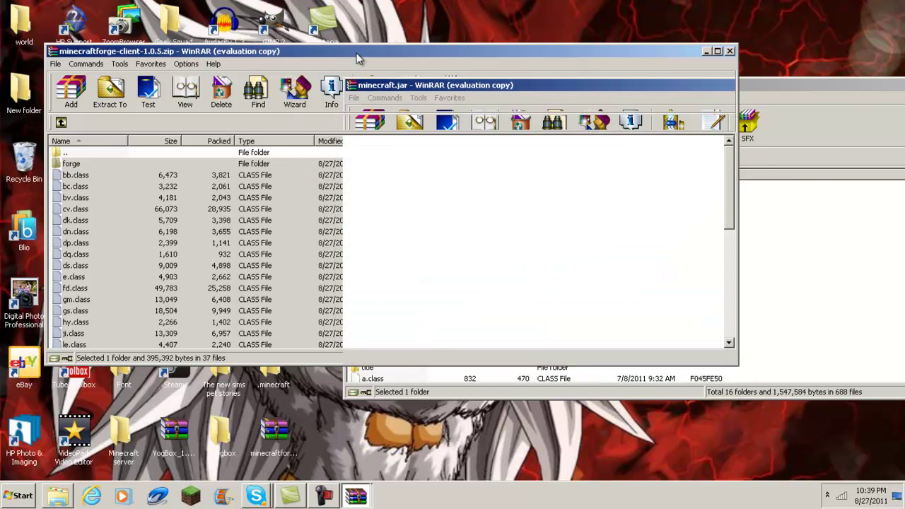
{"action": "left_click", "coordinate": [731, 52]}
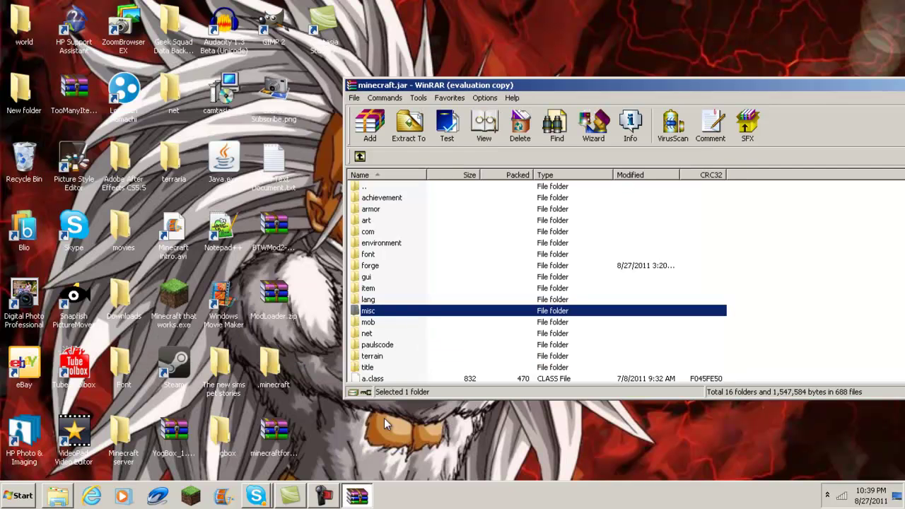
Open BTWMod2-92.zip in WinRAR and enter its MINECRAFT-JAR folder.
{"action": "right_click", "coordinate": [263, 220]}
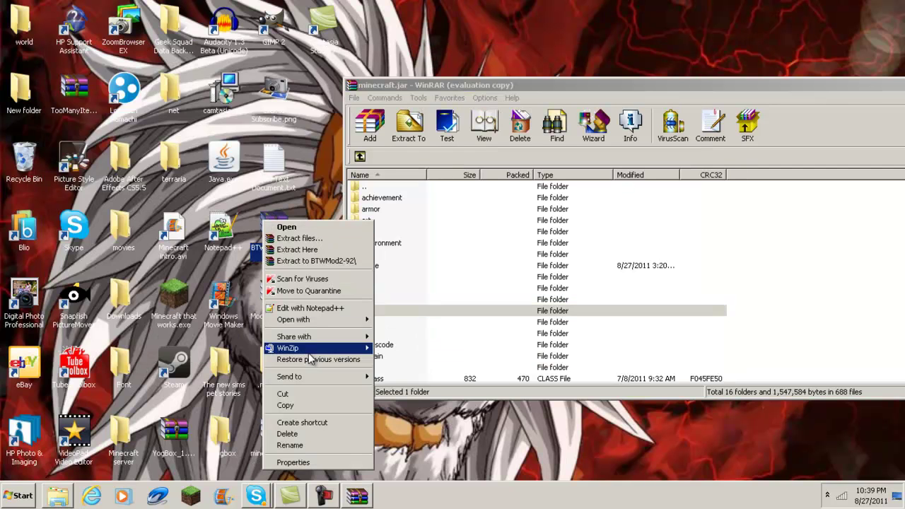
{"action": "mouse_move", "coordinate": [329, 319]}
{"action": "left_click", "coordinate": [404, 332]}
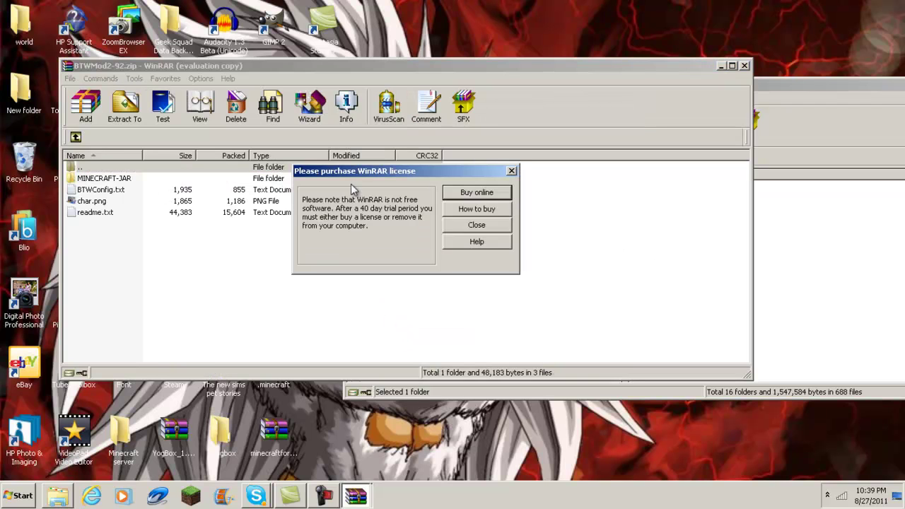
{"action": "left_click", "coordinate": [496, 225]}
{"action": "double_click", "coordinate": [148, 180]}
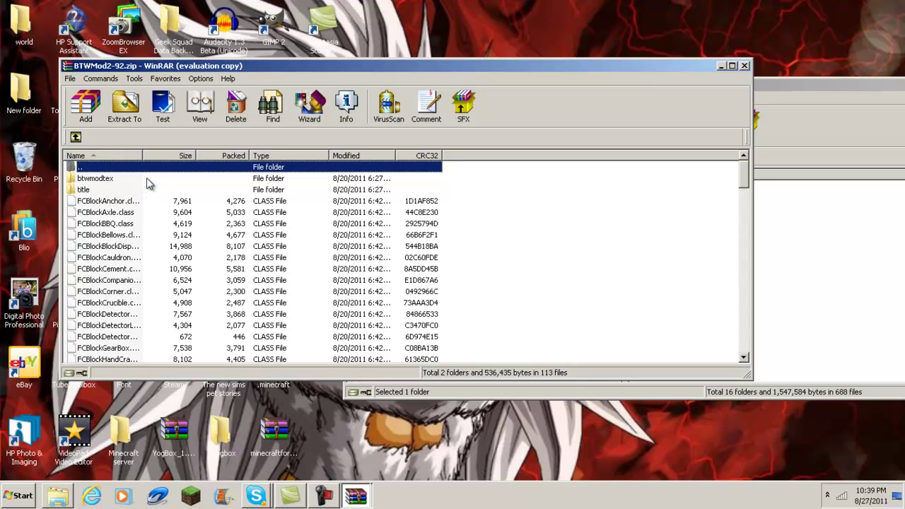
Drag all MINECRAFT-JAR contents into minecraft.jar, then close both archives.
{"action": "key", "text": "ctrl+a"}
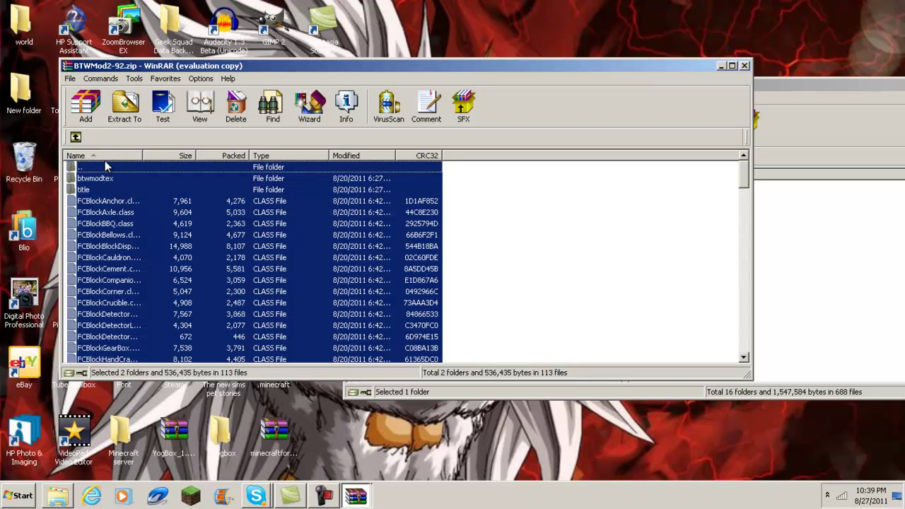
{"action": "left_click", "coordinate": [101, 164], "text": "ctrl"}
{"action": "mouse_move", "coordinate": [111, 206]}
{"action": "left_mouse_down"}
{"action": "mouse_move", "coordinate": [686, 255]}
{"action": "mouse_move", "coordinate": [817, 306]}
{"action": "mouse_move", "coordinate": [819, 330]}
{"action": "left_mouse_up"}
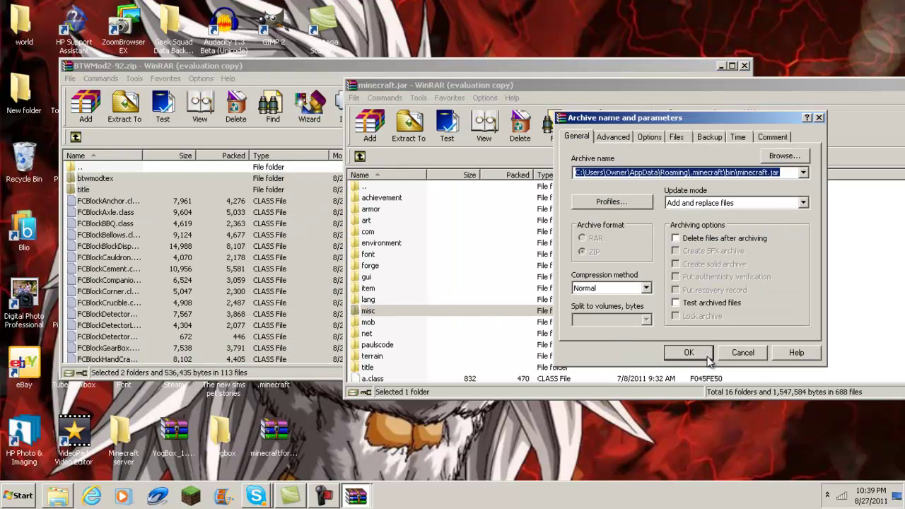
{"action": "left_click", "coordinate": [708, 359]}
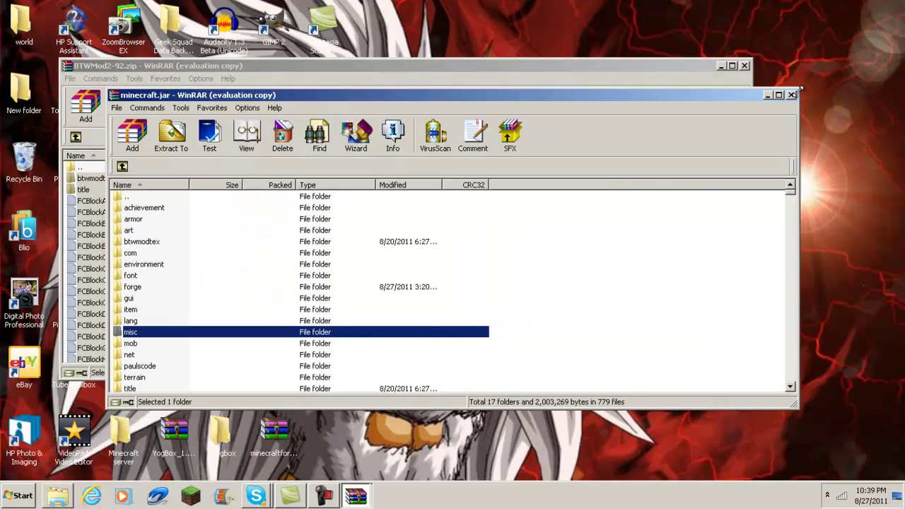
{"action": "left_click", "coordinate": [790, 90]}
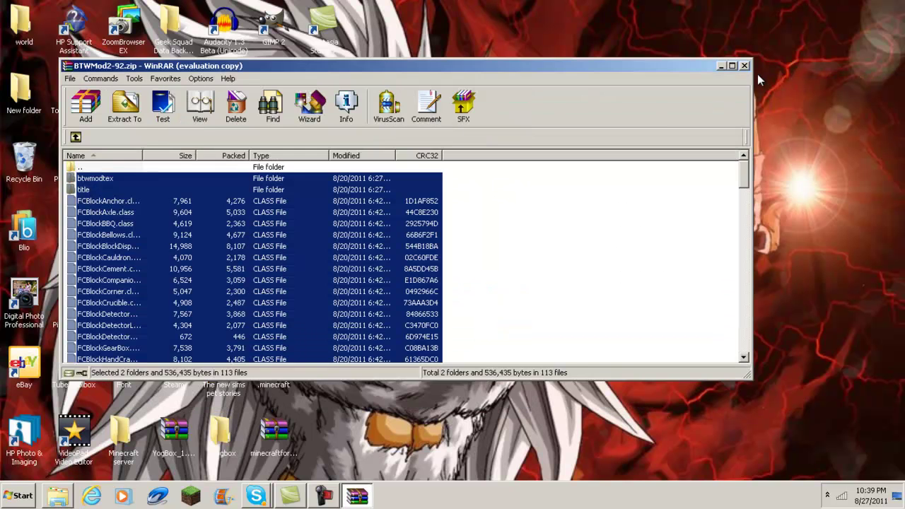
{"action": "left_click", "coordinate": [744, 66]}
Launch 'Minecraft that works.exe', log in, and create the singleplayer world New World.
{"action": "left_click", "coordinate": [173, 297]}
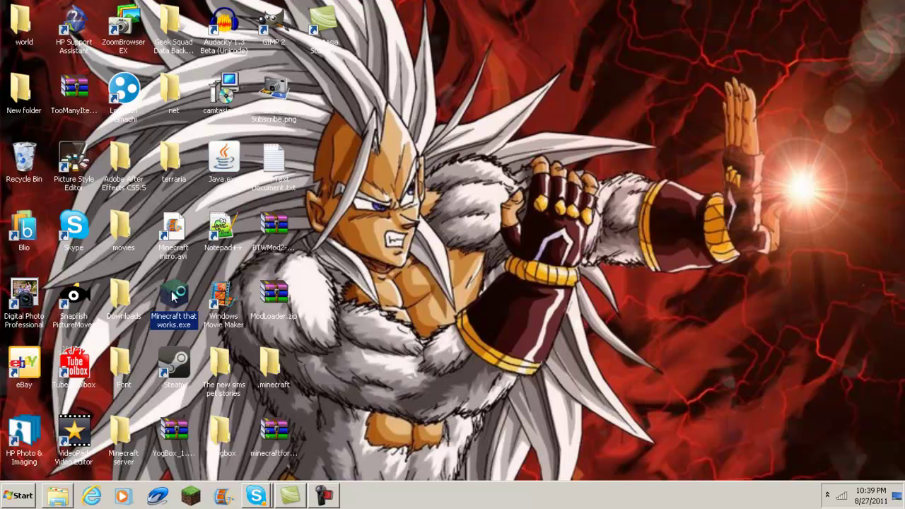
{"action": "double_click", "coordinate": [174, 297]}
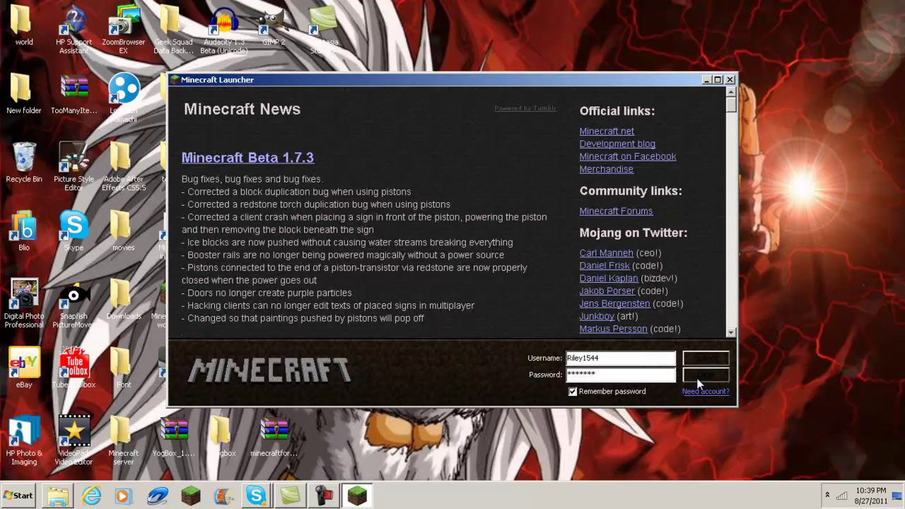
{"action": "left_click", "coordinate": [698, 379]}
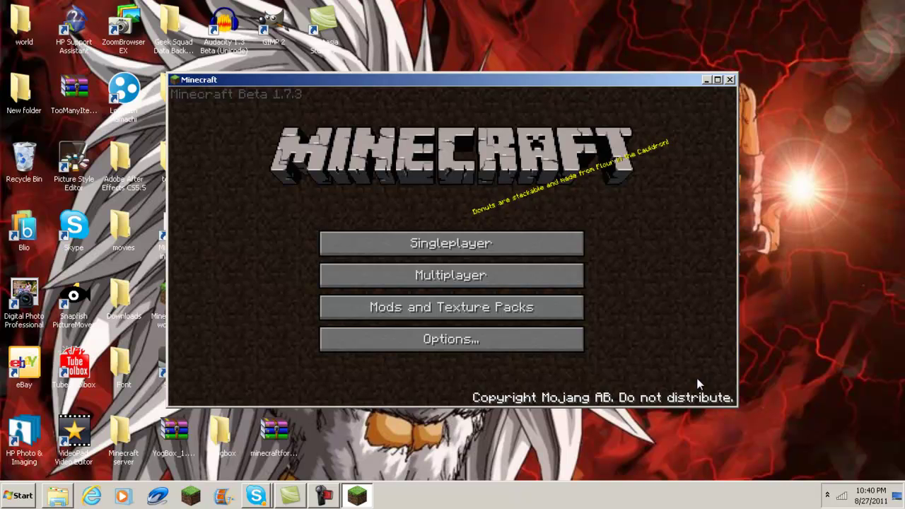
{"action": "left_click", "coordinate": [418, 245]}
{"action": "left_click", "coordinate": [529, 342]}
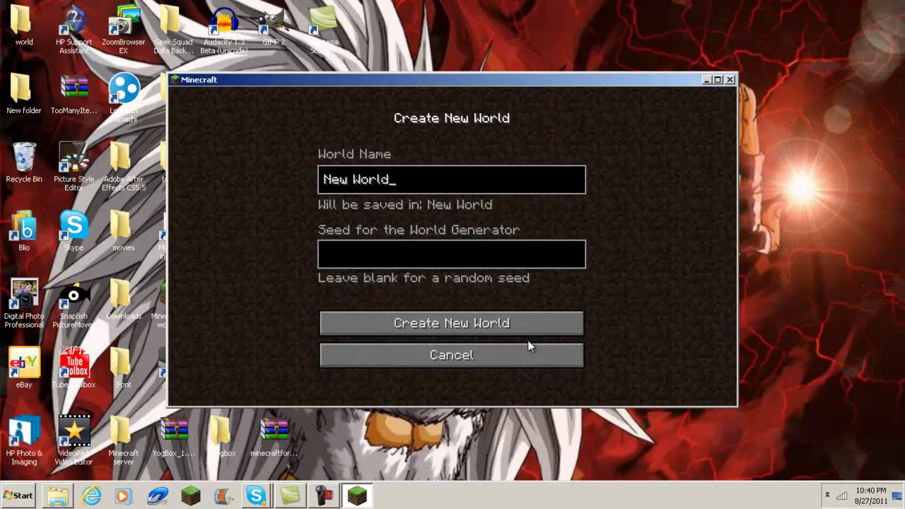
{"action": "left_click", "coordinate": [467, 320]}
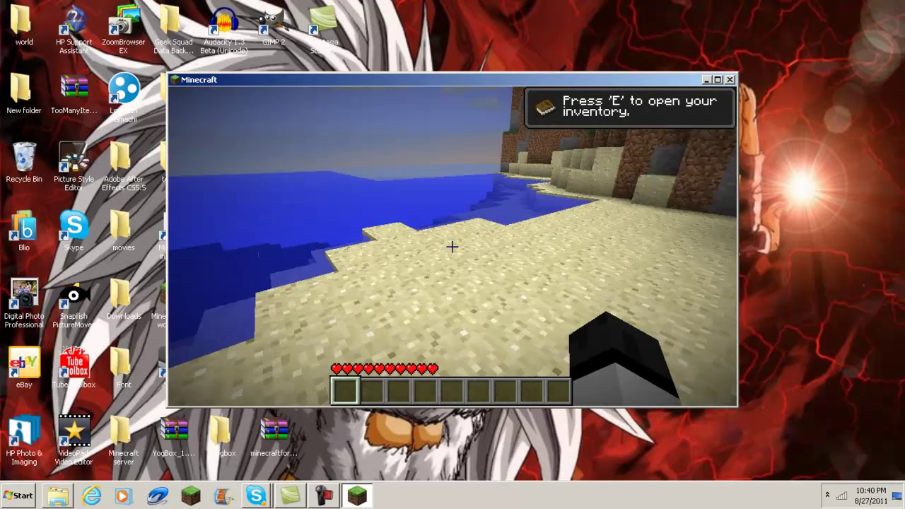
Mine a sand block, check the inventory, then pause the game.
{"action": "left_click_drag", "start_coordinate": [453, 247], "coordinate": [453, 246]}
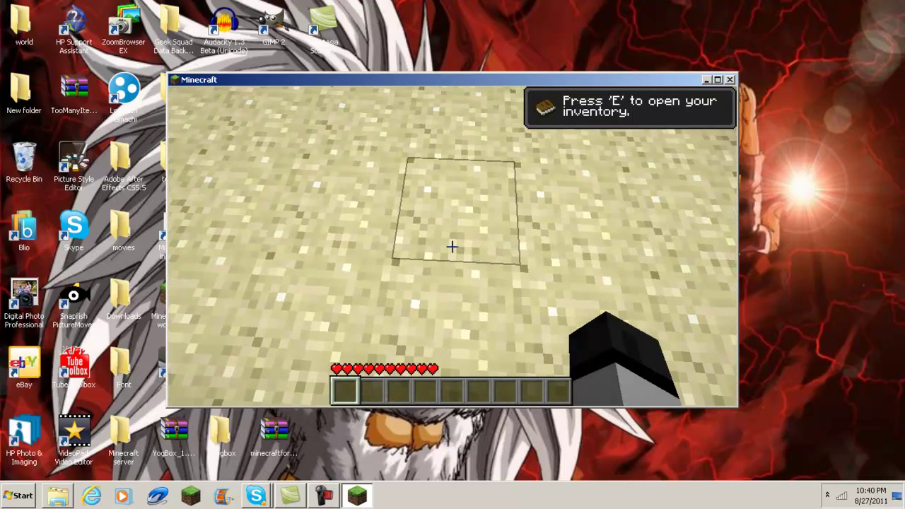
{"action": "key", "text": "e"}
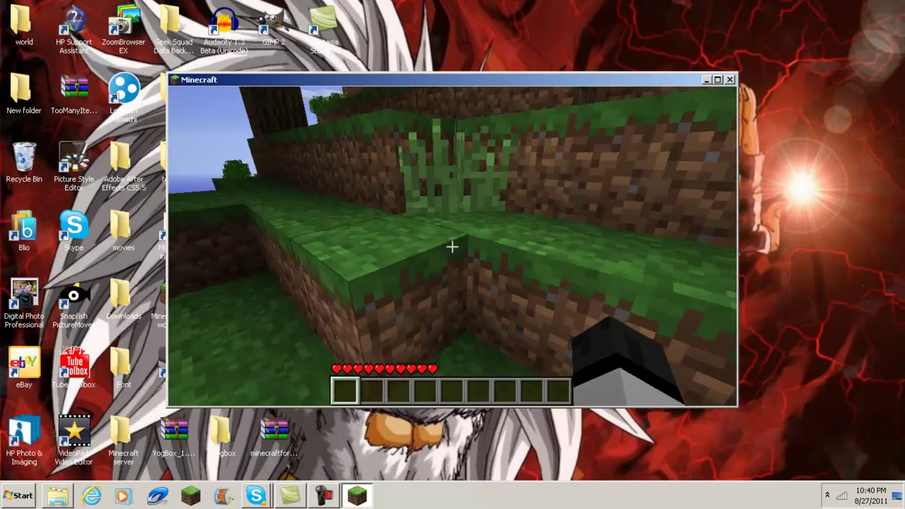
{"action": "key", "text": "Escape"}
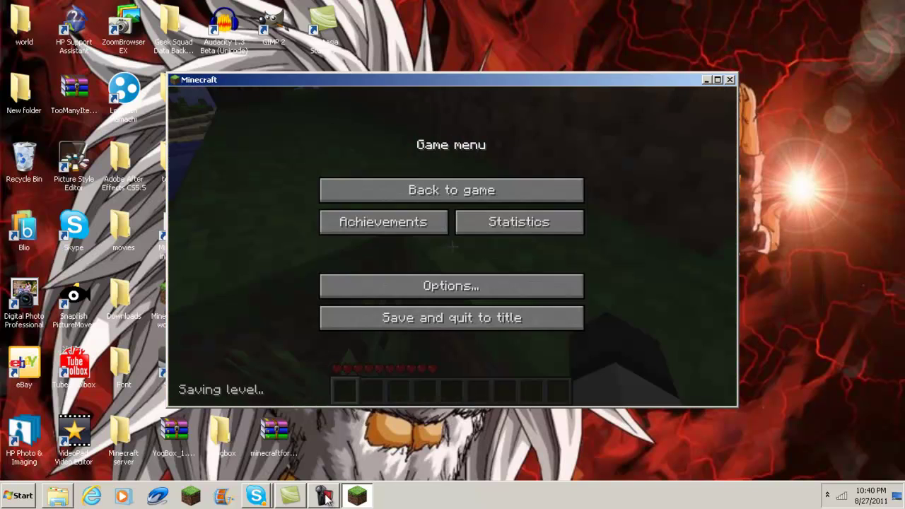